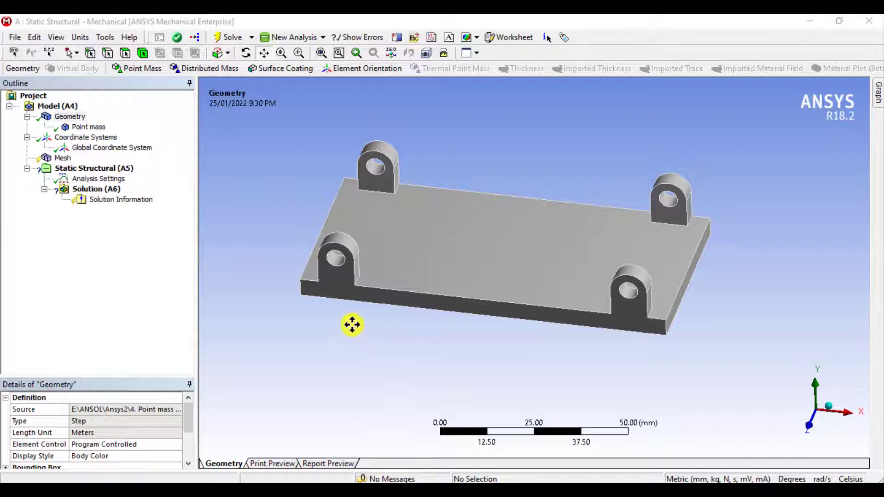
- Create a named selection "Load Points" from the front lug's cylindrical hole face, applied to all geometry items of the same size
left_click(126, 53)
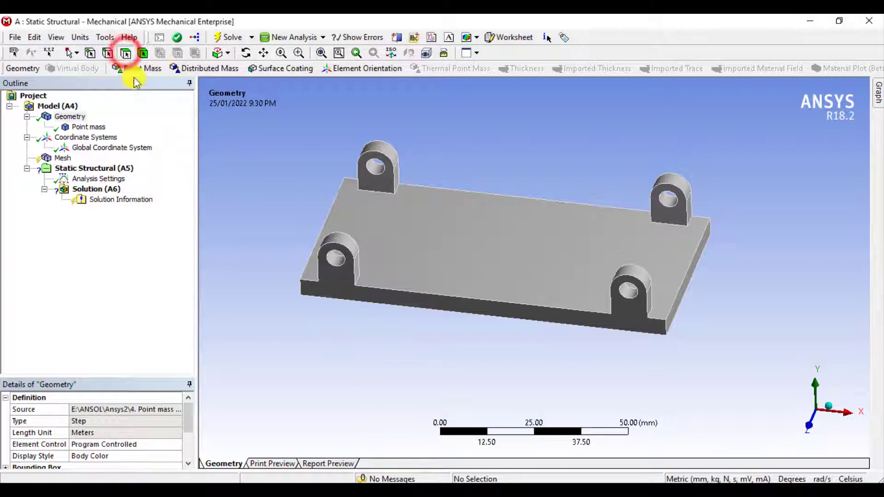
left_click(338, 267)
middle_click_drag(322, 359, 330, 333)
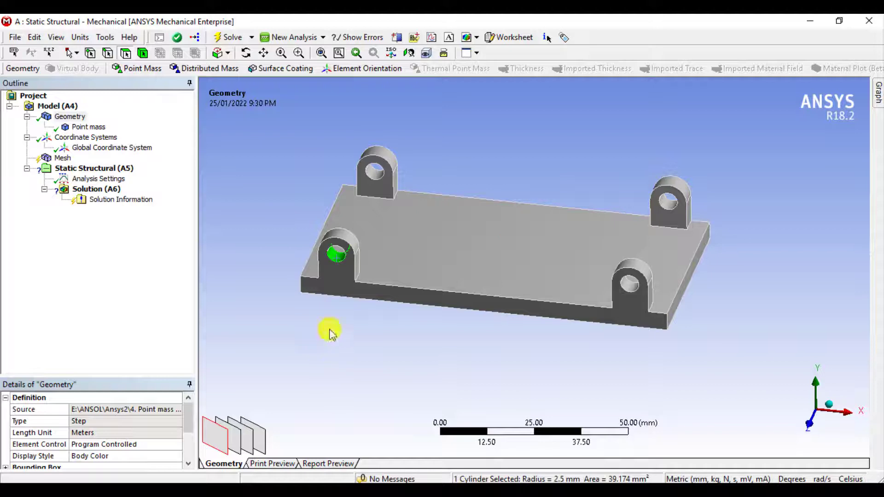
right_click(338, 258)
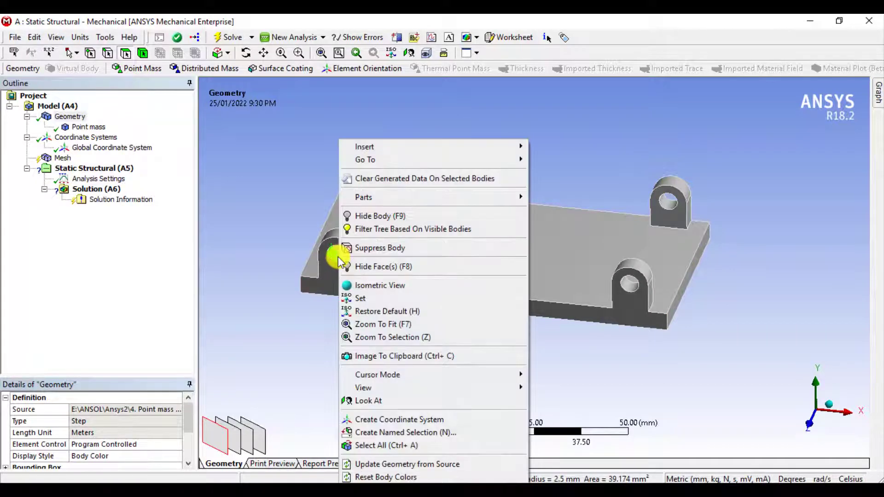
left_click(388, 433)
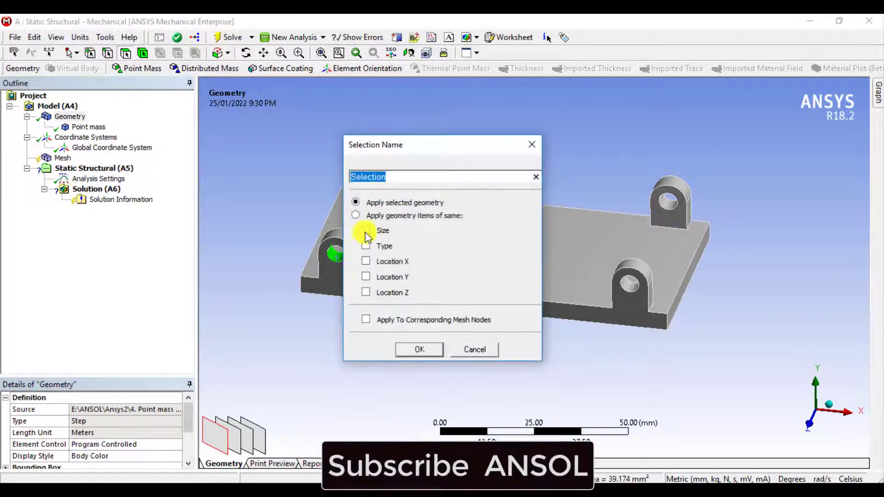
left_click(367, 230)
left_click(398, 173)
left_click_drag(399, 176, 280, 181)
type("Load ")
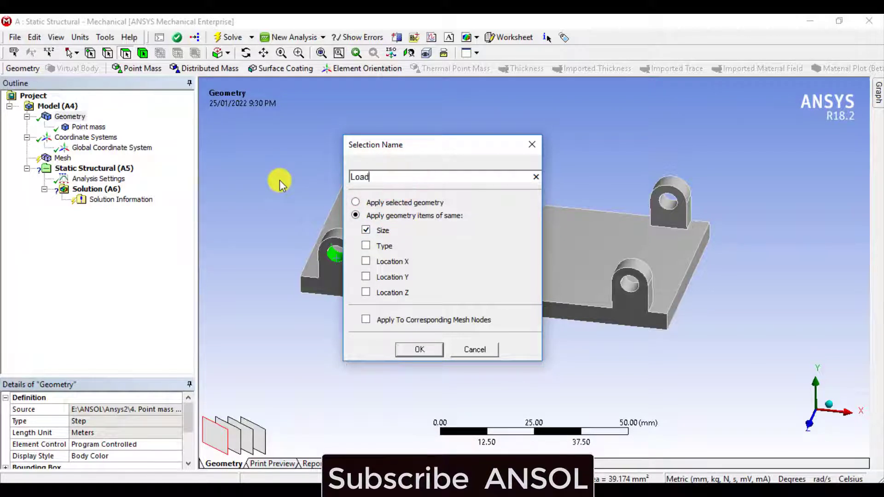
type("Points")
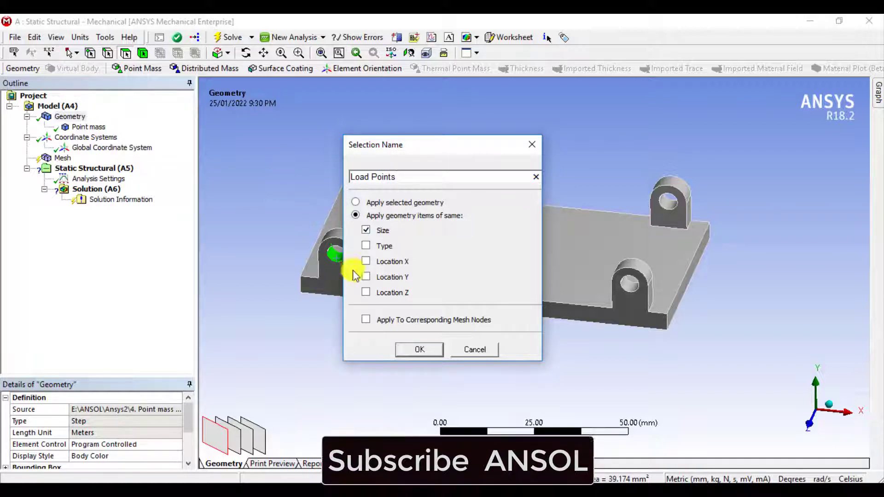
left_click(409, 349)
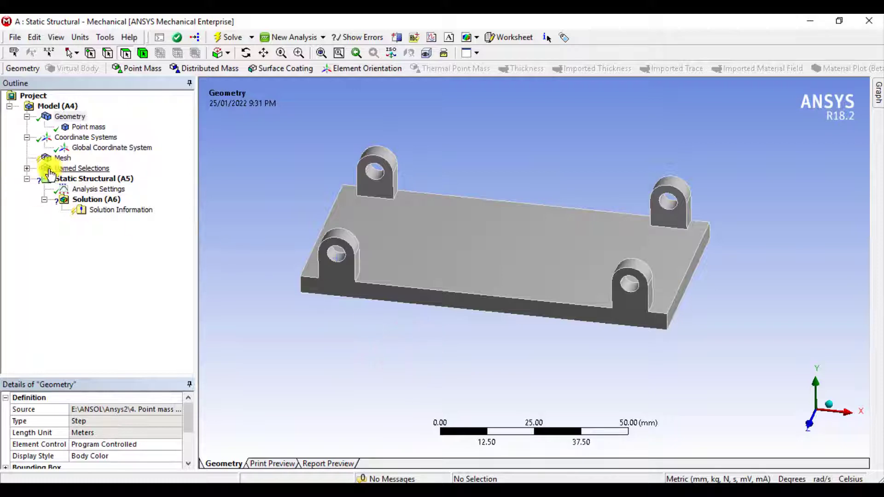
- Display the Load Points named selection and examine which lug hole faces it includes
left_click(27, 169)
left_click(90, 179)
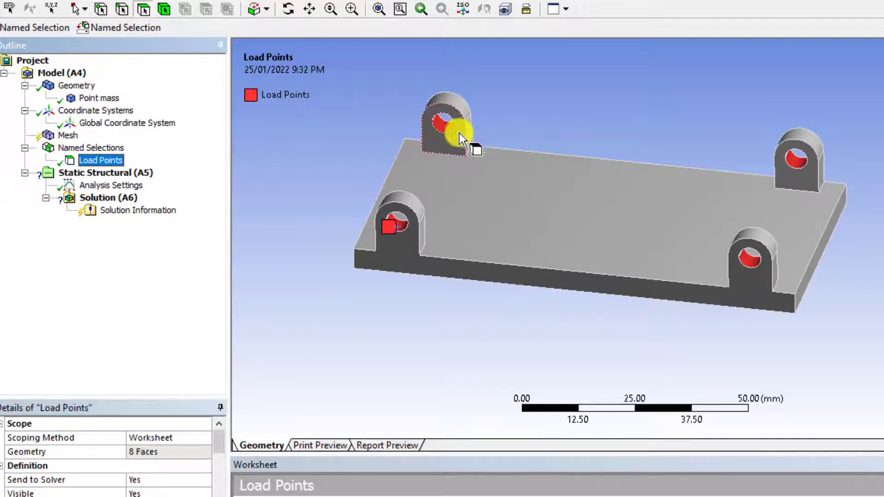
middle_click_drag(459, 133, 590, 154)
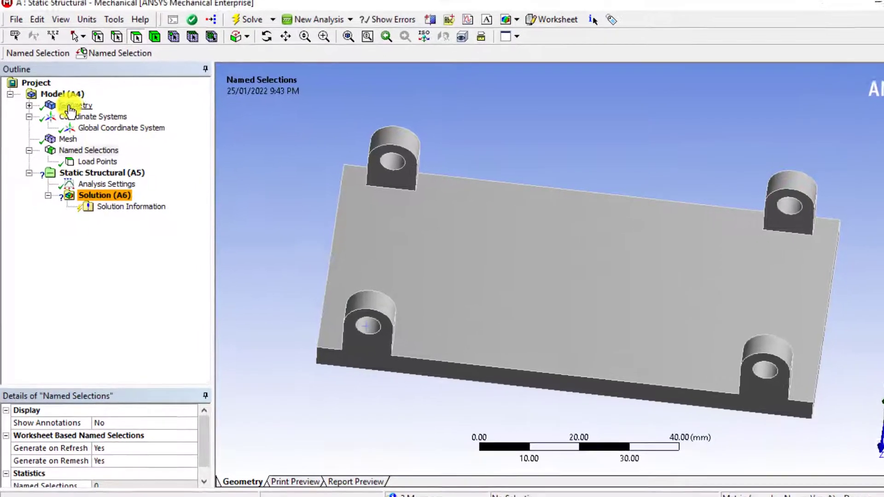
- Insert a point mass on the geometry and scope it to the Load Points named selection
right_click(69, 106)
mouse_move(96, 110)
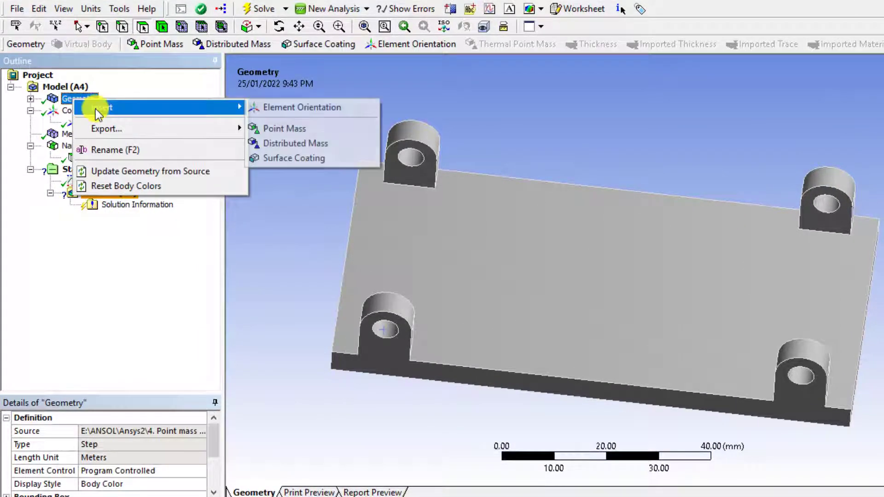
left_click(276, 128)
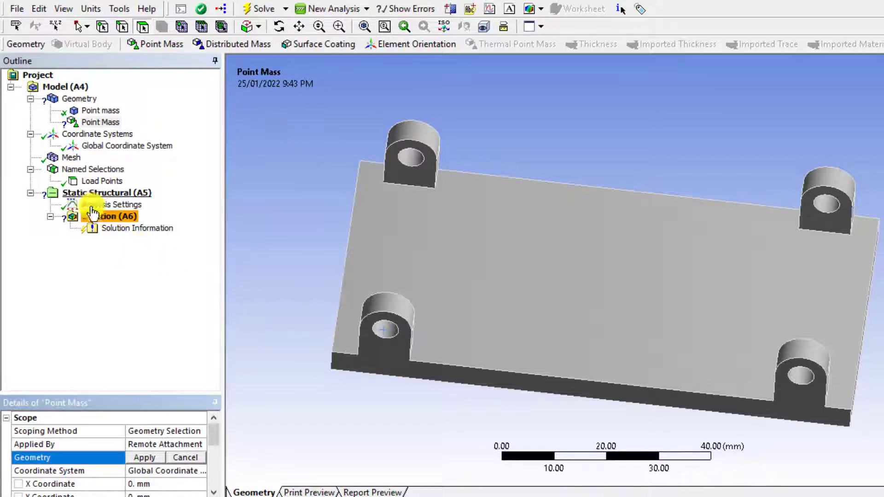
left_click_drag(187, 392, 186, 321)
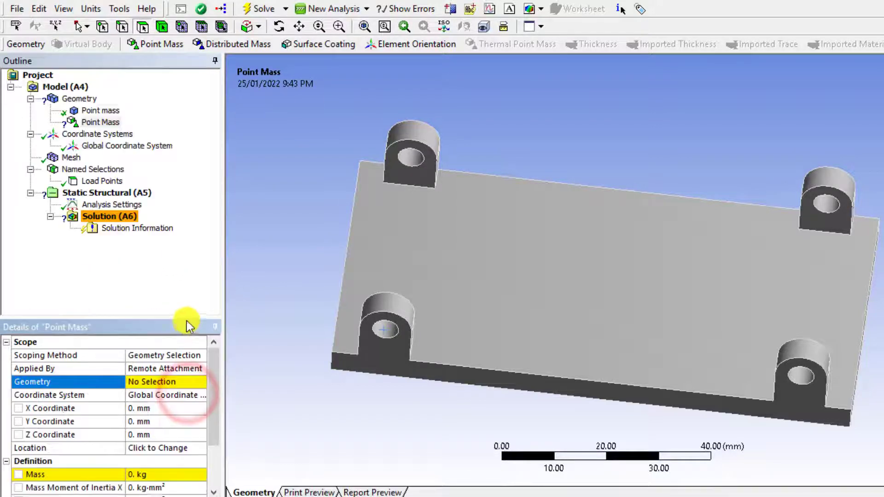
left_click(177, 355)
left_click(199, 355)
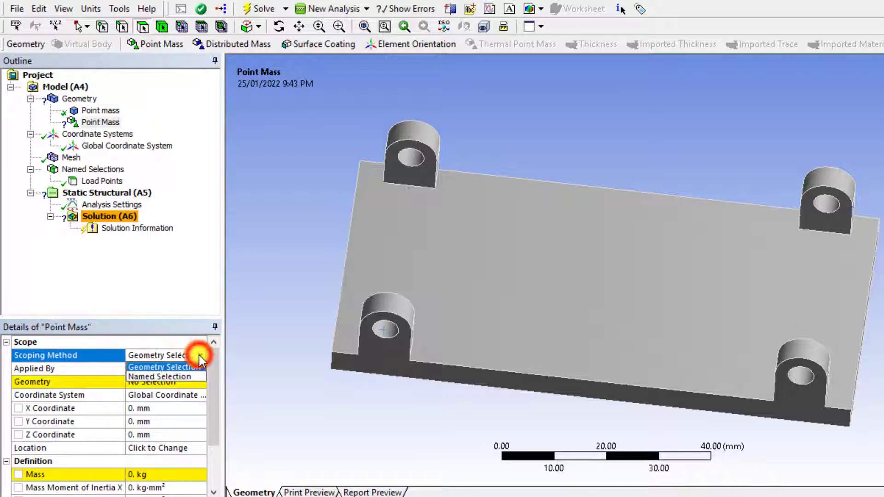
left_click(168, 376)
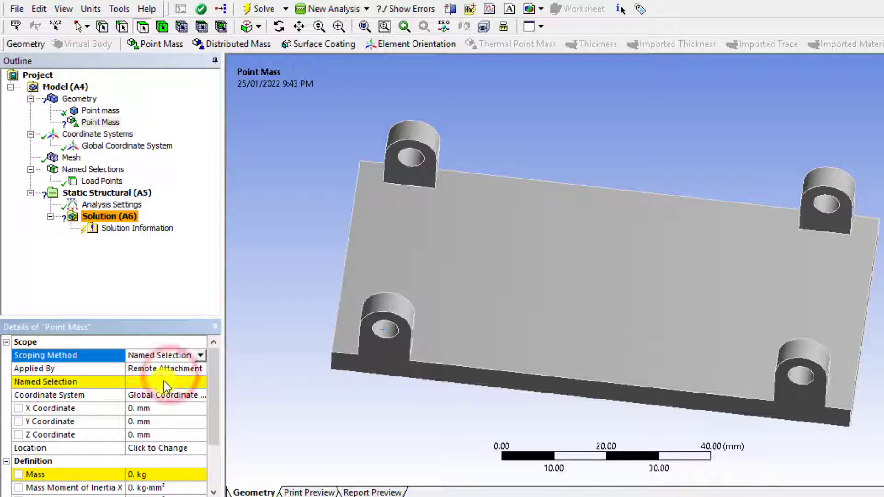
left_click(164, 380)
left_click(199, 382)
left_click(164, 393)
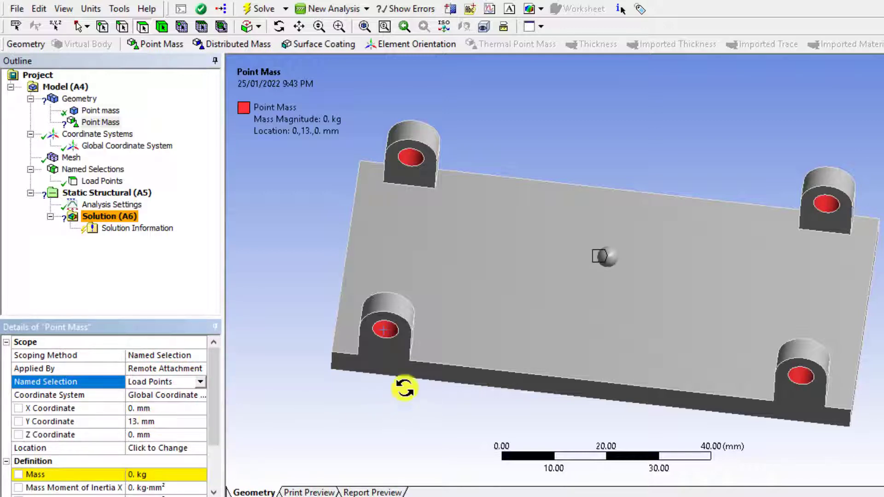
- Set the point mass's Y coordinate to 50 mm
middle_click_drag(404, 388, 405, 341)
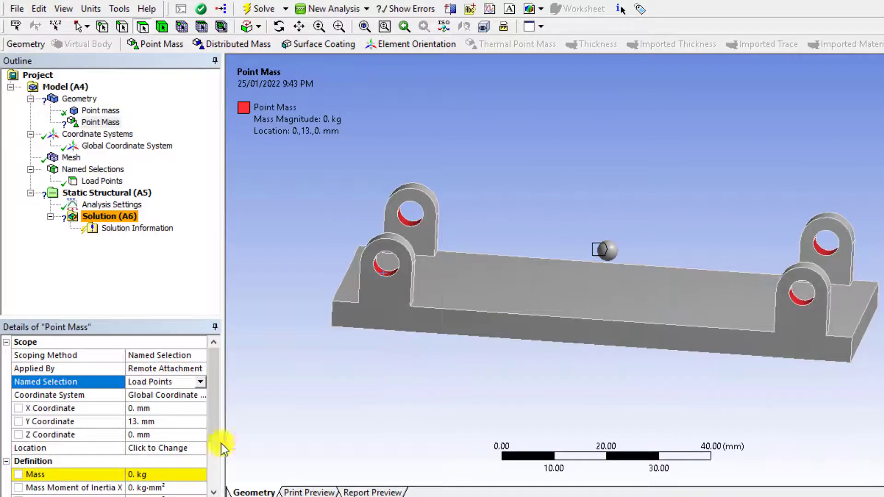
left_click(144, 422)
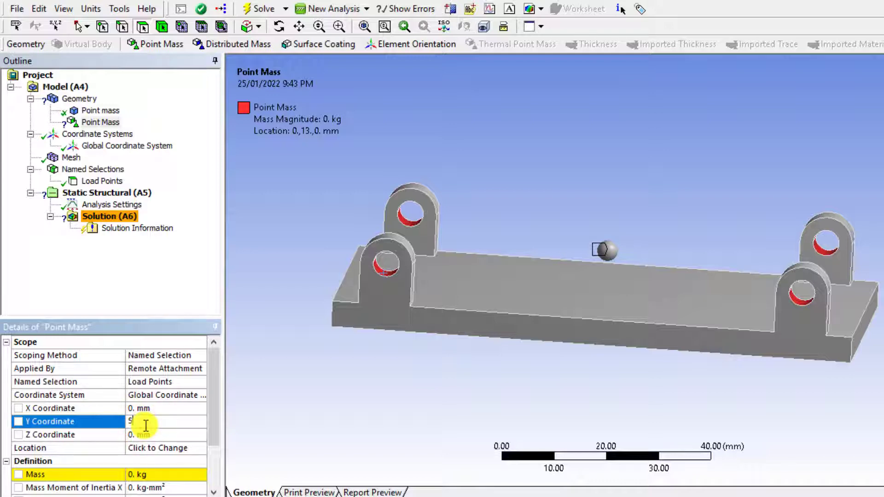
key("Return")
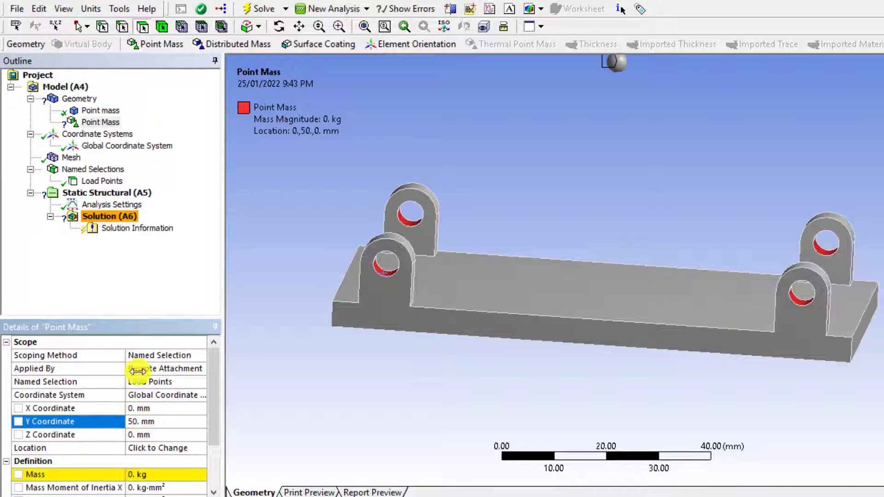
middle_click_drag(614, 162, 600, 203)
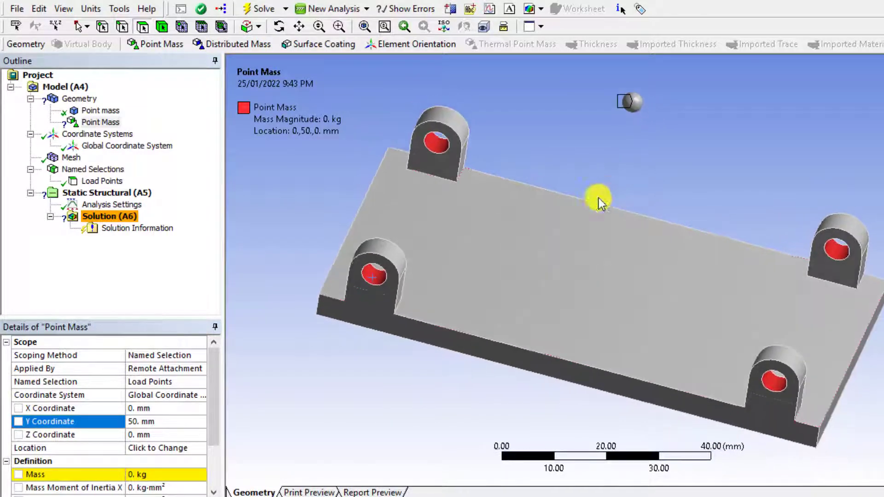
- Set the point mass's magnitude to 500 kg
left_click(140, 477)
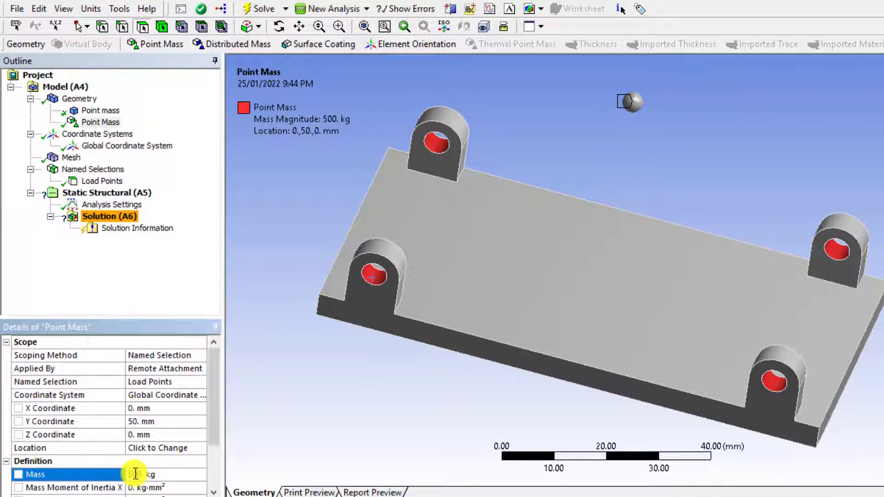
scroll(407, 315, "down", 1)
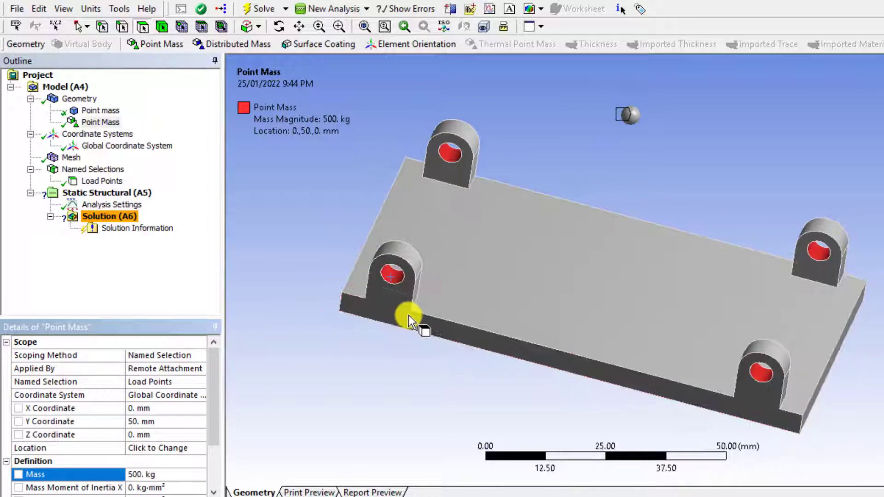
scroll(591, 275, "up", 1)
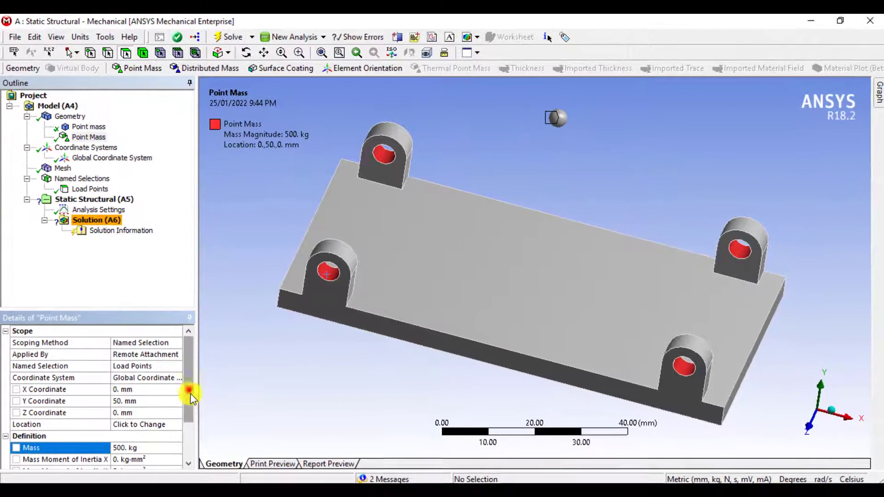
left_click_drag(214, 408, 215, 460)
left_click_drag(190, 414, 195, 377)
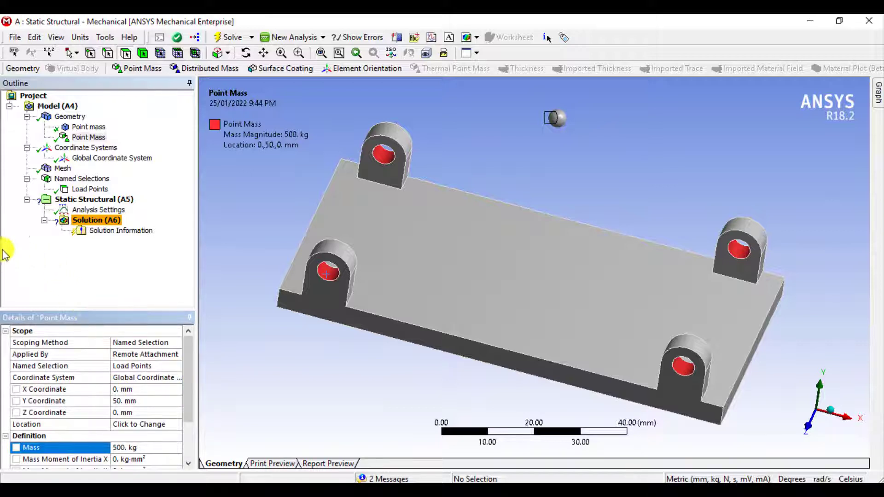
- Add Standard Earth Gravity to the static structural analysis, acting in the -Y direction
left_click(87, 201)
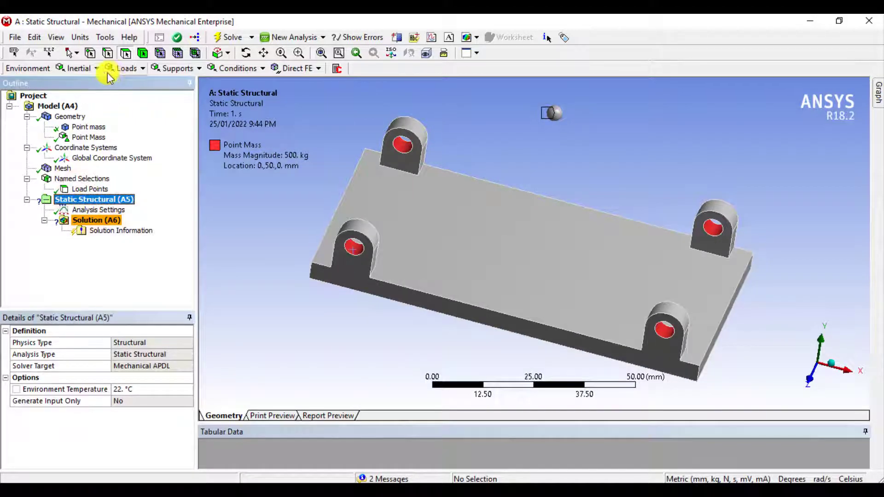
left_click(96, 69)
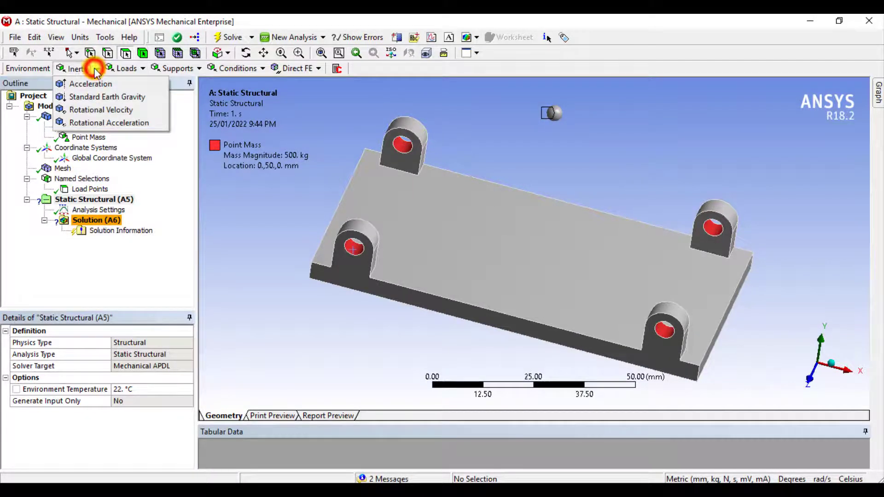
left_click(95, 93)
left_click(143, 424)
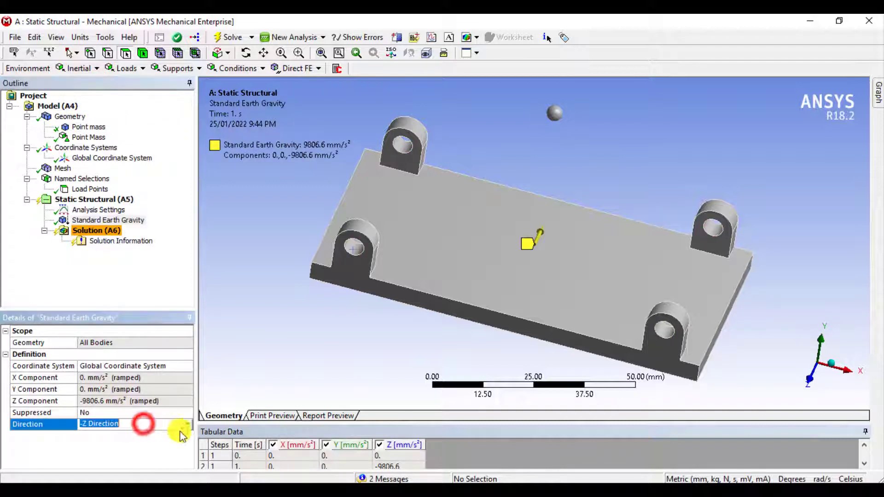
left_click(186, 424)
left_click(118, 457)
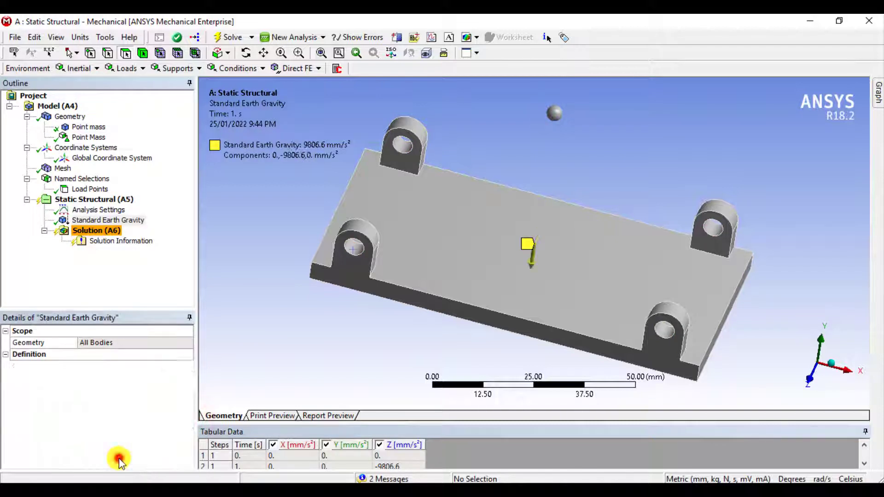
middle_click_drag(369, 343, 368, 343)
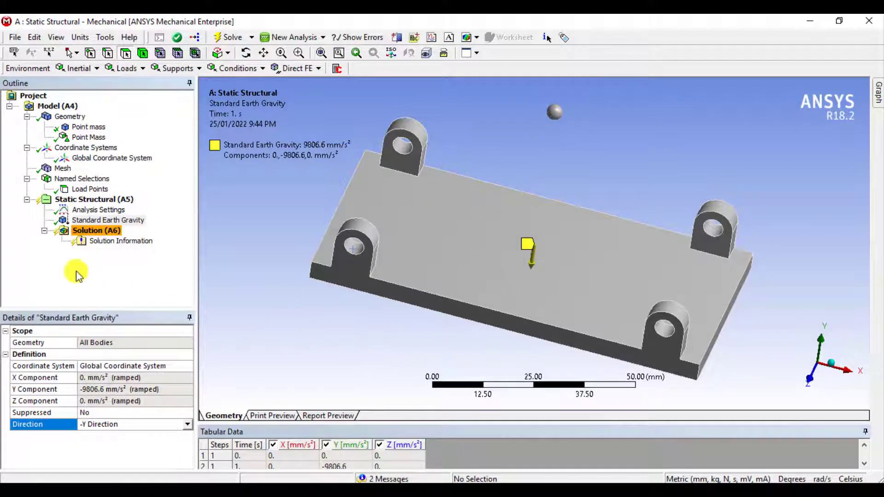
- Add a fixed support on the underside face of the base plate
left_click(85, 201)
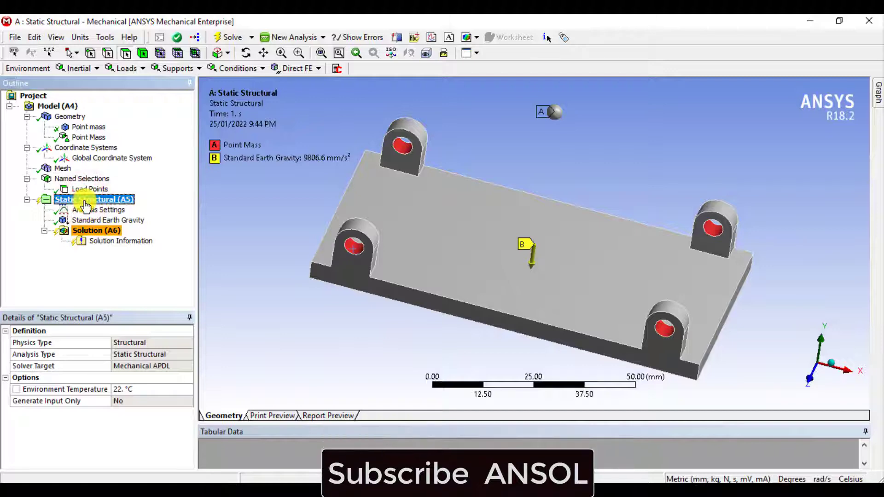
left_click(180, 69)
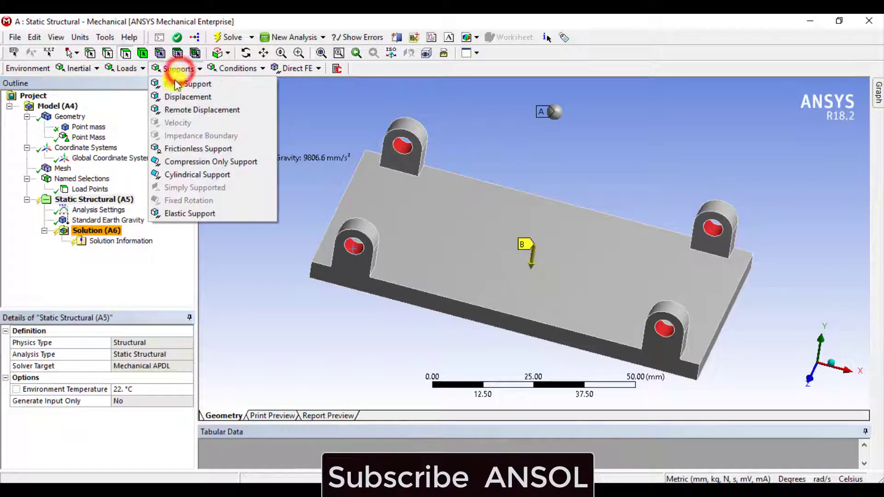
left_click(184, 81)
middle_click_drag(292, 302, 297, 254)
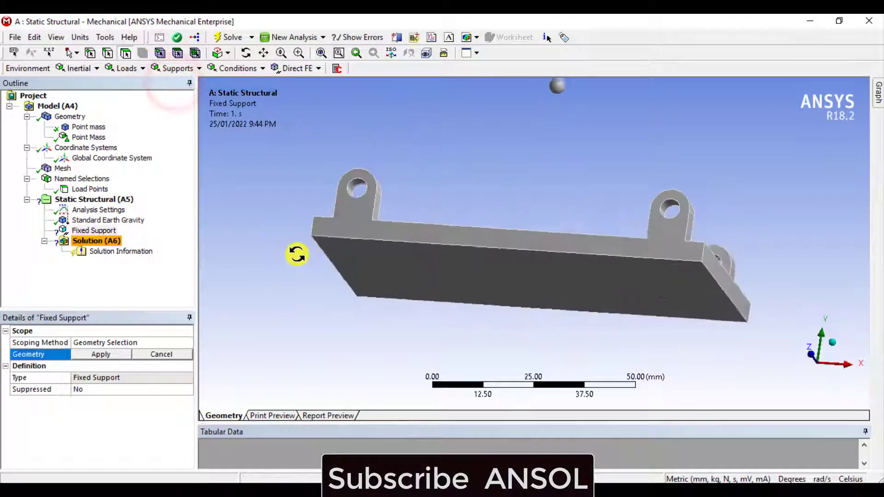
left_click(379, 271)
left_click(103, 354)
middle_click_drag(276, 304, 300, 336)
scroll(300, 333, "down", 1)
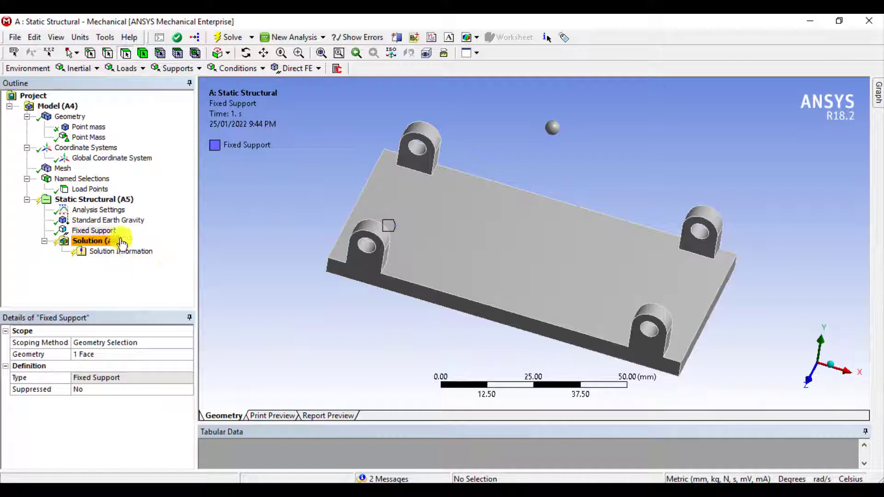
- Solve the static structural analysis and add an Equivalent (von-Mises) stress result to the solution
left_click(223, 37)
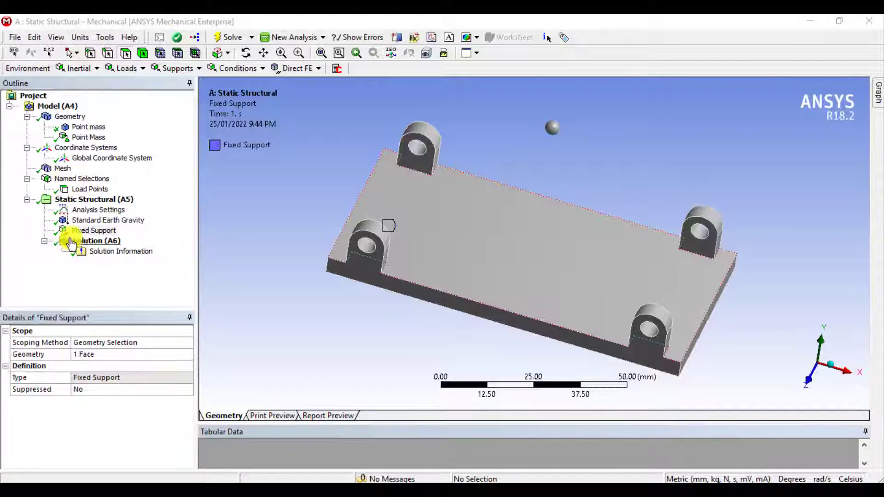
left_click(72, 243)
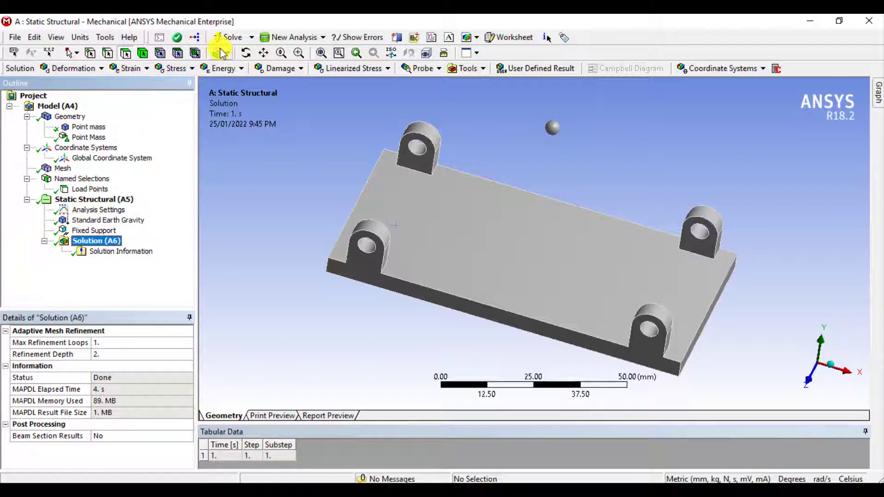
left_click(188, 71)
left_click(189, 83)
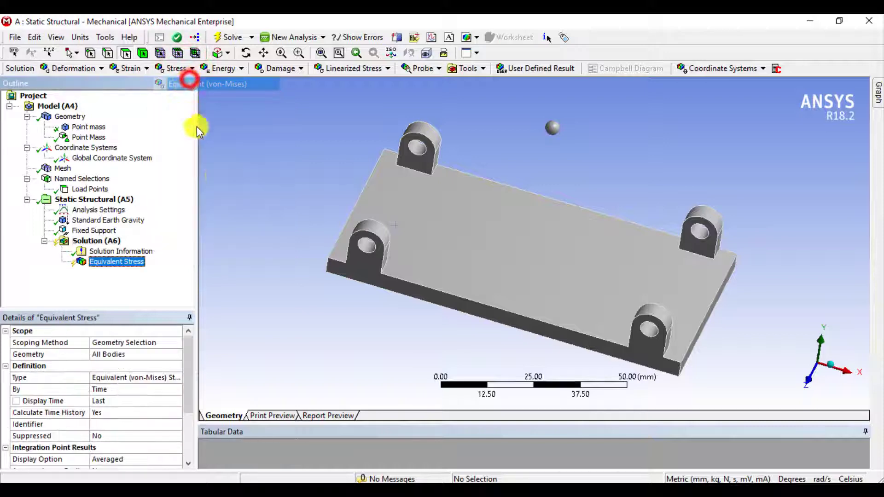
- Solve again to evaluate the equivalent stress result and view its contour plot on the lugged plate
left_click(259, 273)
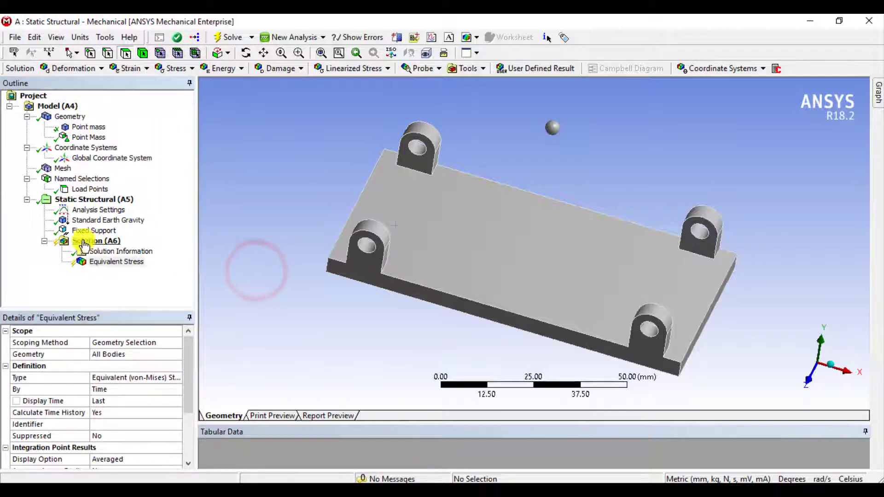
left_click(226, 38)
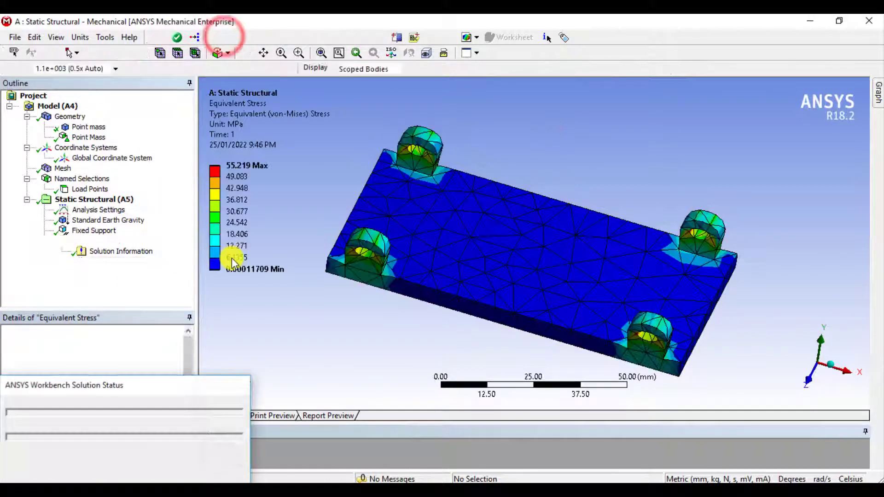
left_click_drag(300, 341, 370, 323)
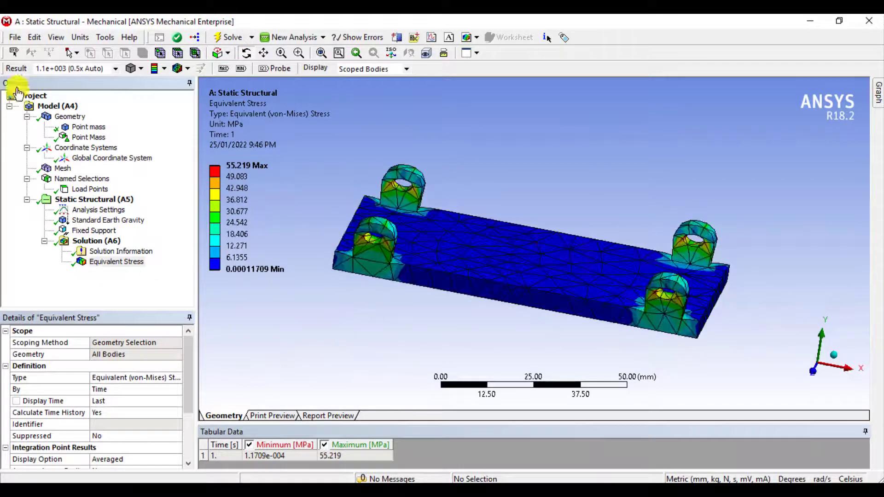
- Display the equivalent stress at 1.0 (True Scale) deformation and examine the stress distribution around the lug holes
left_click(116, 68)
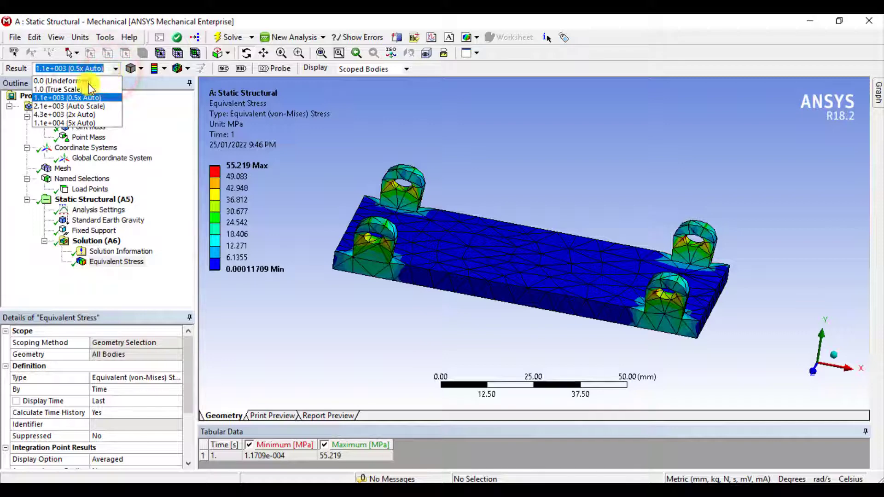
left_click(79, 90)
left_click_drag(575, 194, 557, 211)
scroll(531, 263, "up", 2)
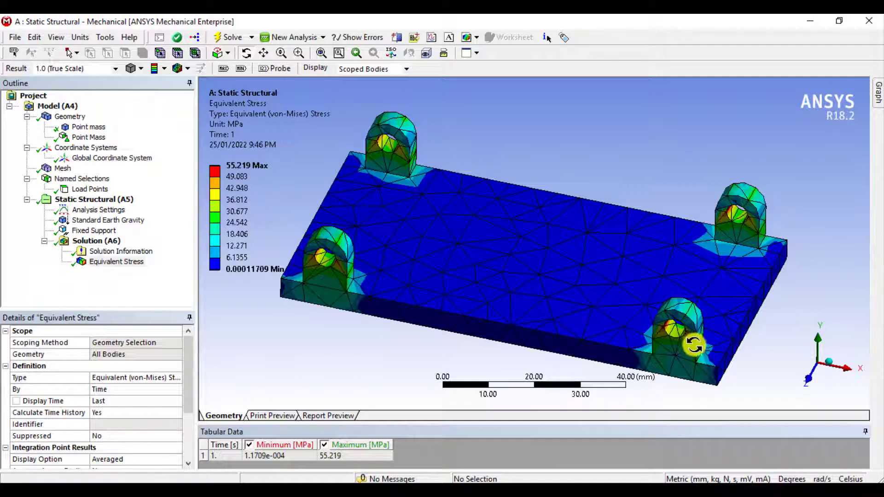
left_click_drag(694, 345, 800, 318)
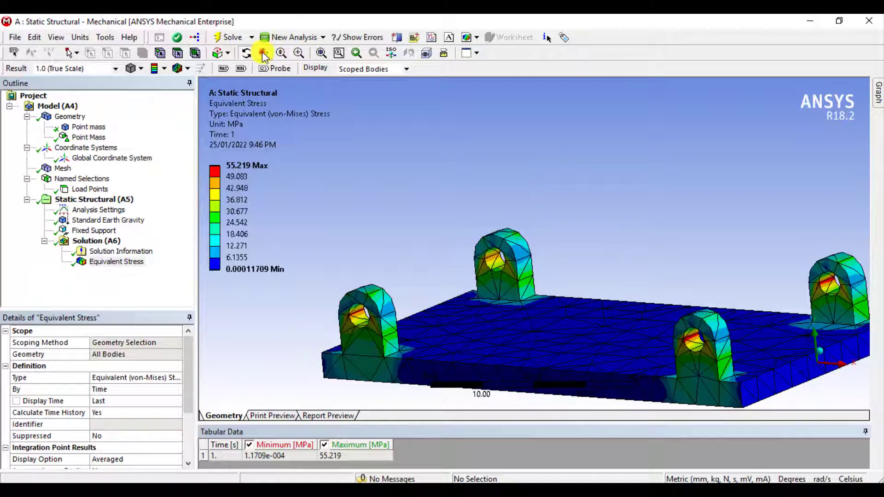
left_click_drag(474, 221, 550, 274)
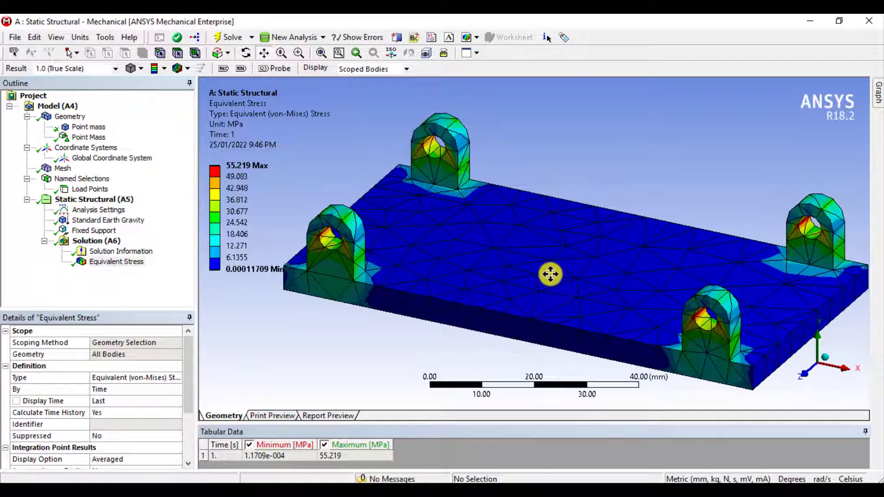
- Add a Total Deformation result for all bodies to the solution and evaluate it
left_click(99, 244)
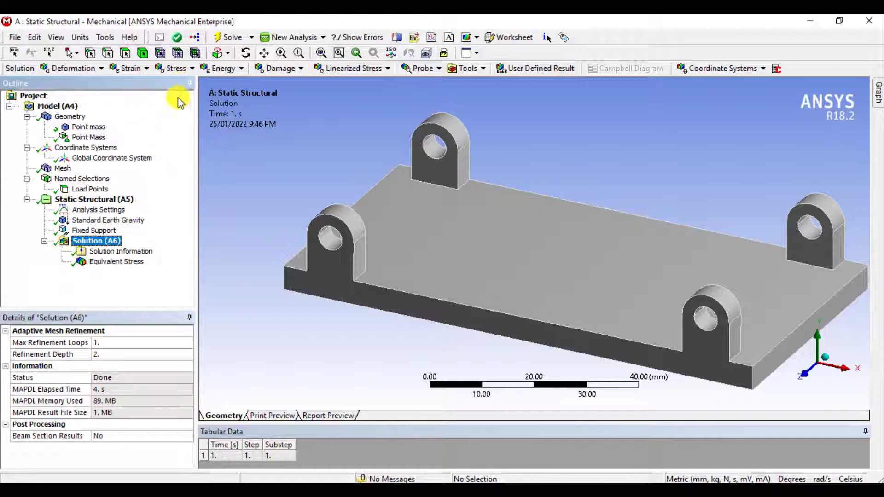
left_click(100, 69)
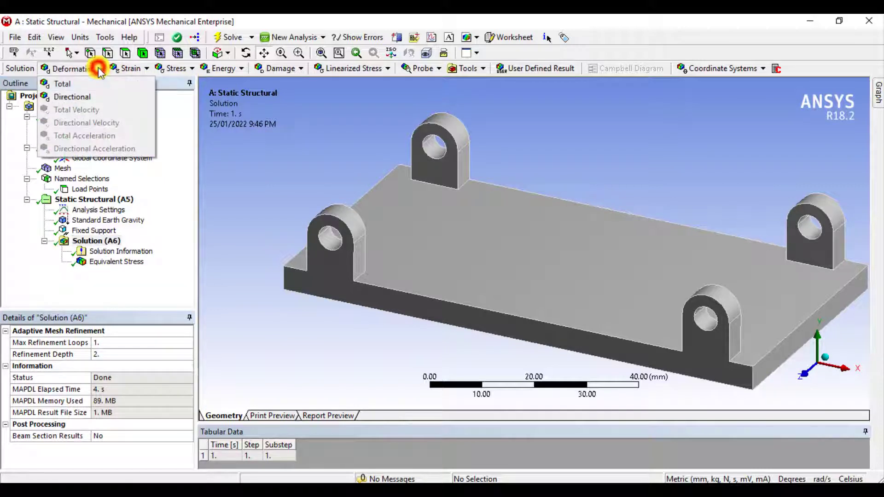
left_click(69, 85)
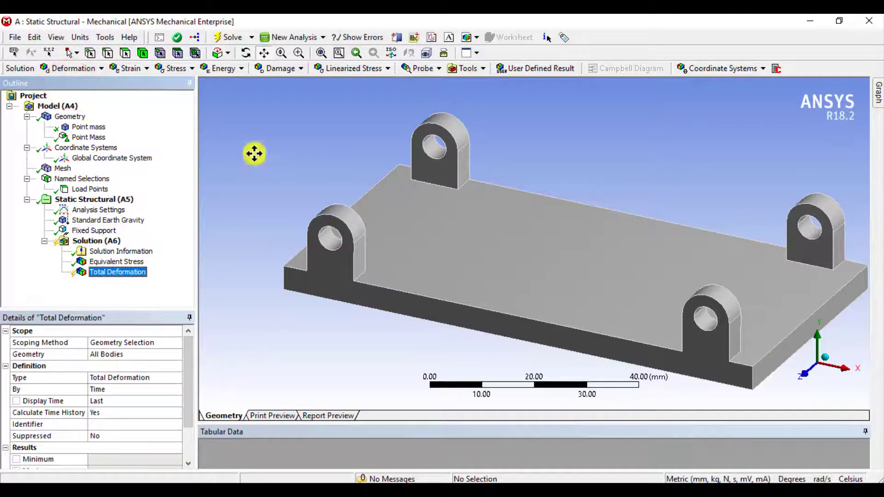
left_click(224, 36)
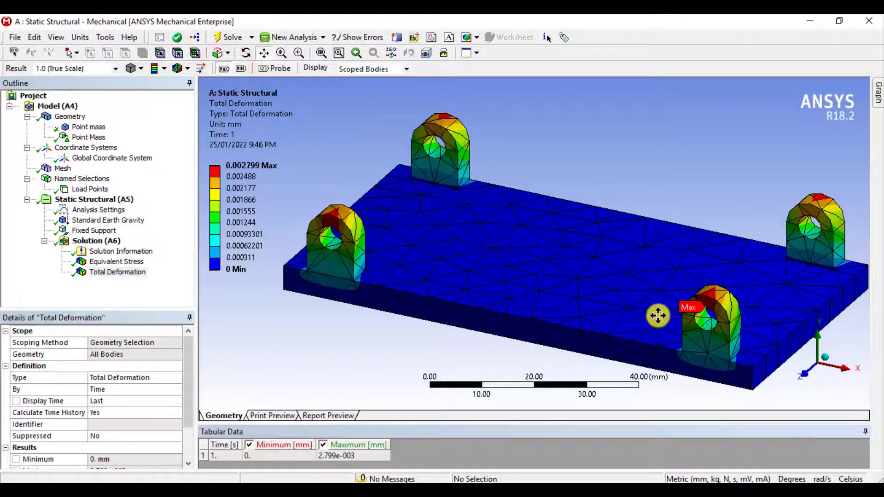
left_click_drag(686, 310, 659, 286)
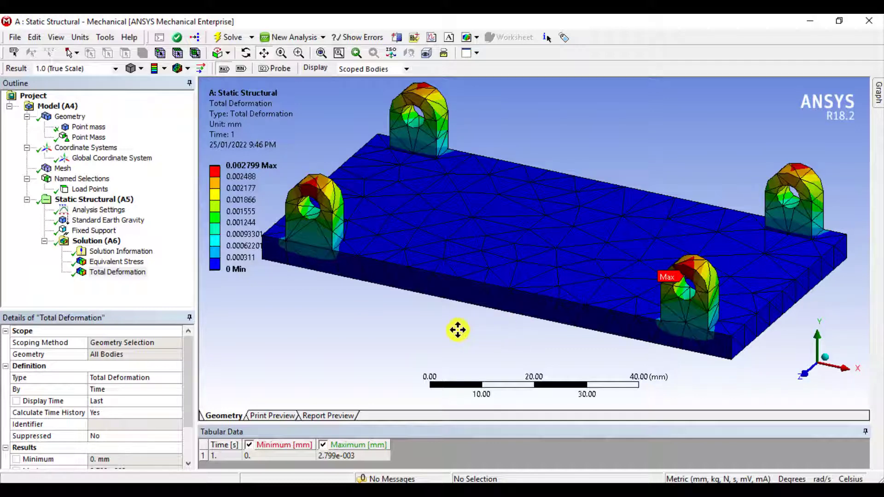
- Add a Directional Deformation result oriented along the Y Axis to the solution and evaluate it
left_click(90, 242)
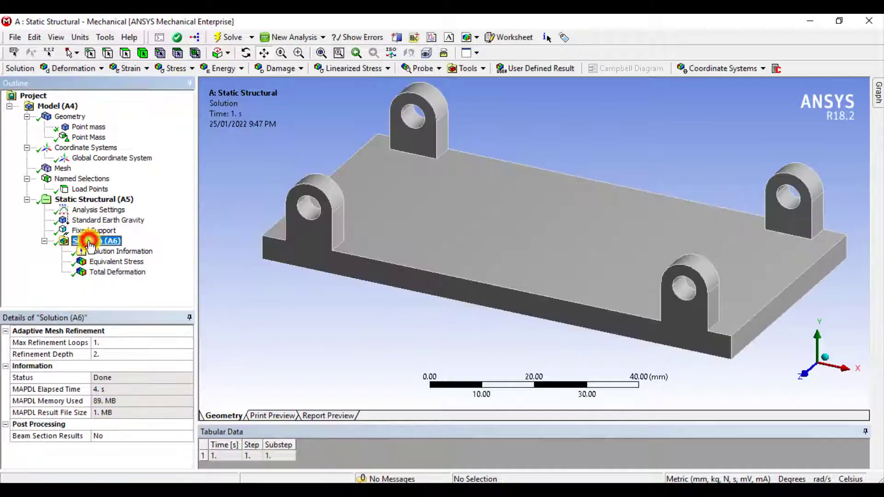
left_click(100, 69)
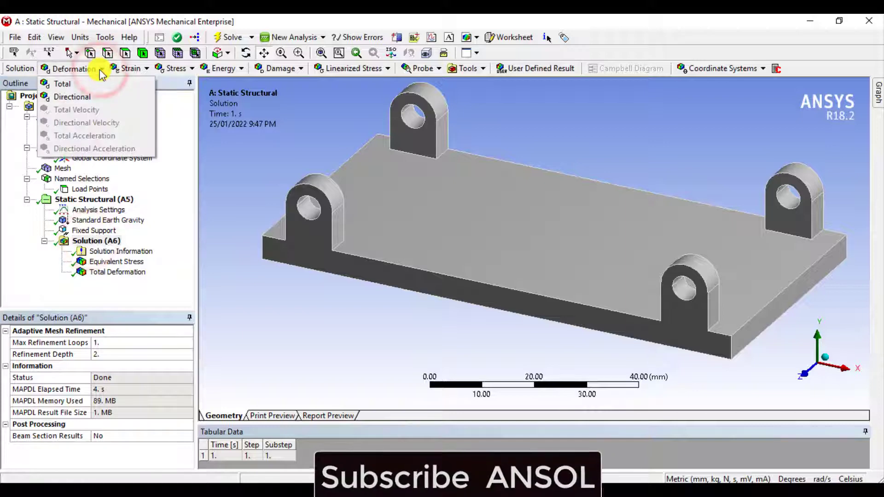
left_click(78, 97)
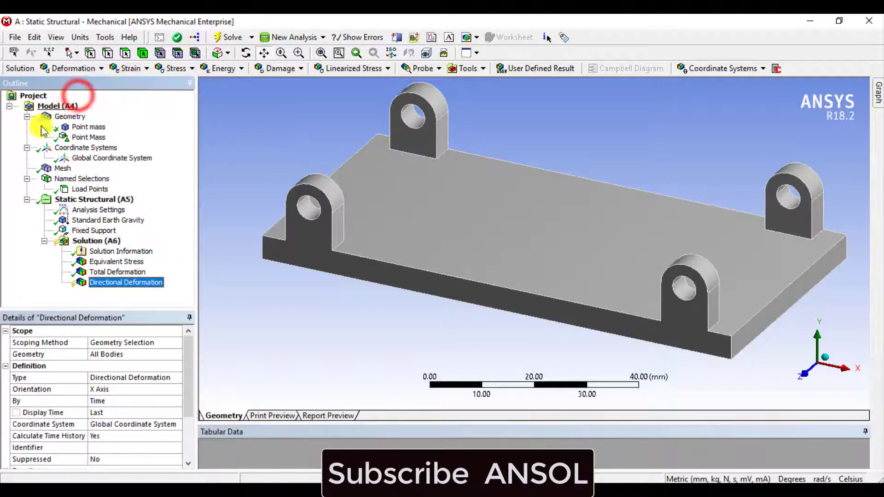
left_click(128, 392)
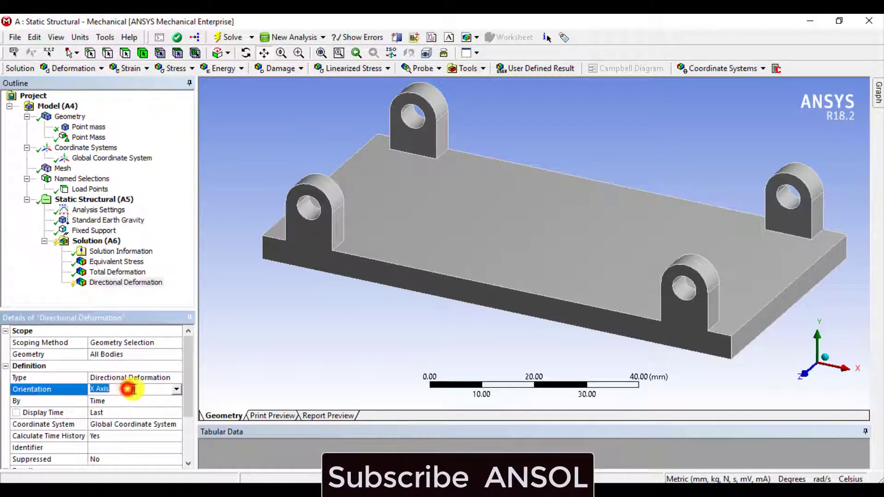
left_click(177, 389)
left_click(113, 408)
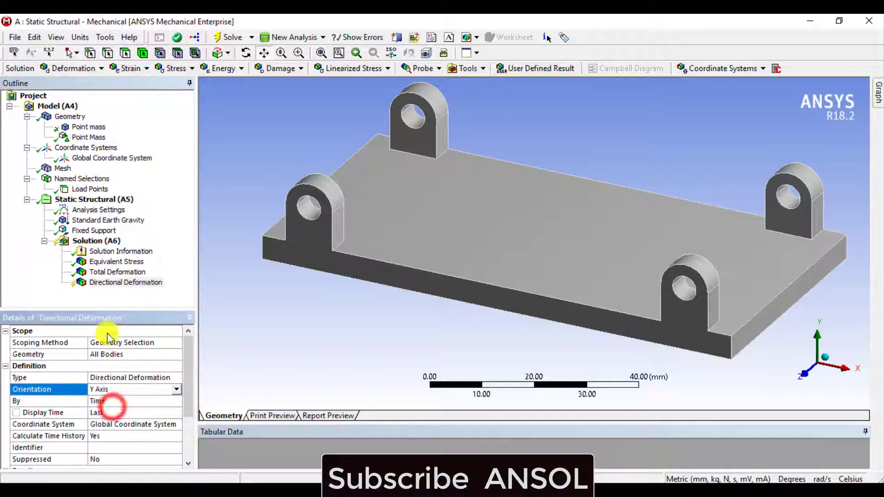
left_click(229, 37)
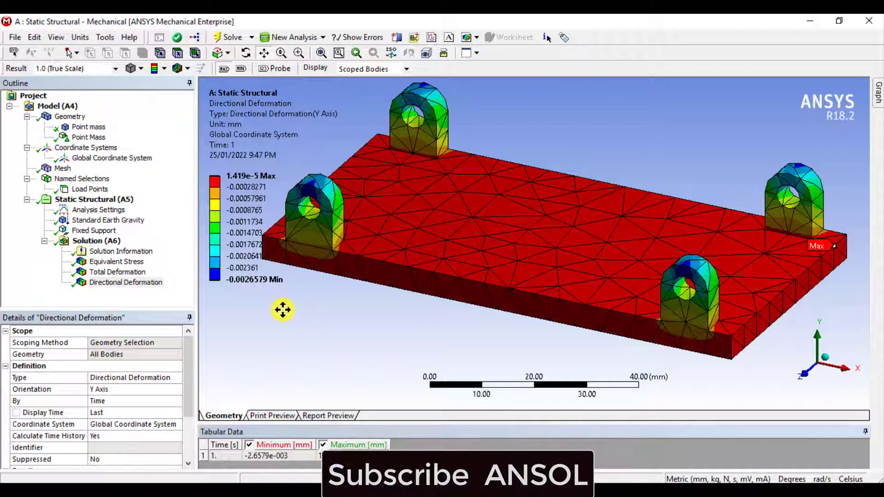
- Compare the maximum total deformation with the minimum Y-axis directional deformation in the tabulated results
left_click(123, 272)
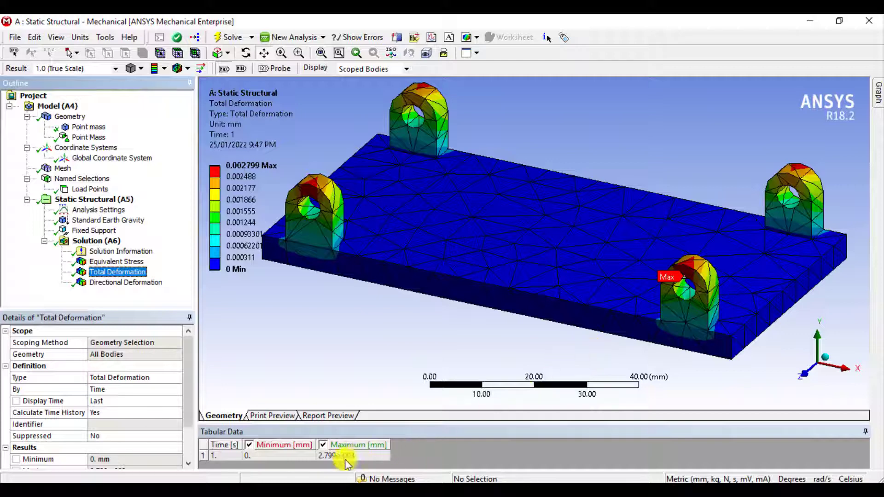
left_click(134, 283)
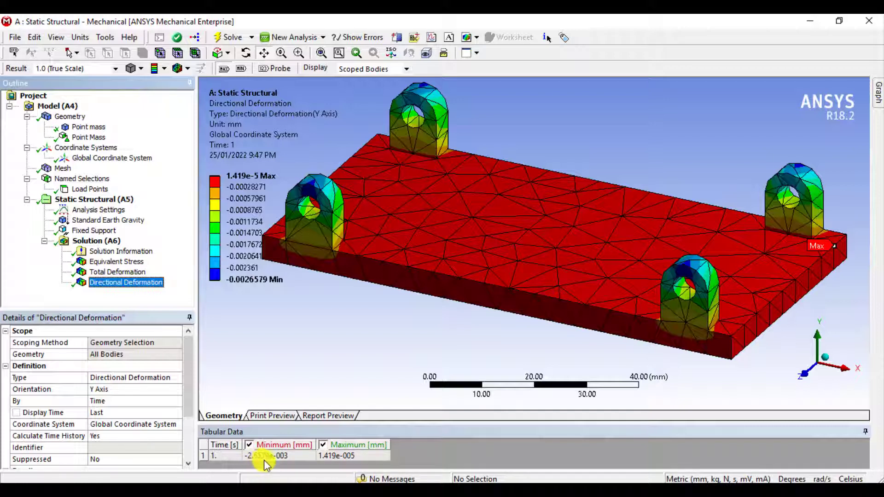
left_click(124, 274)
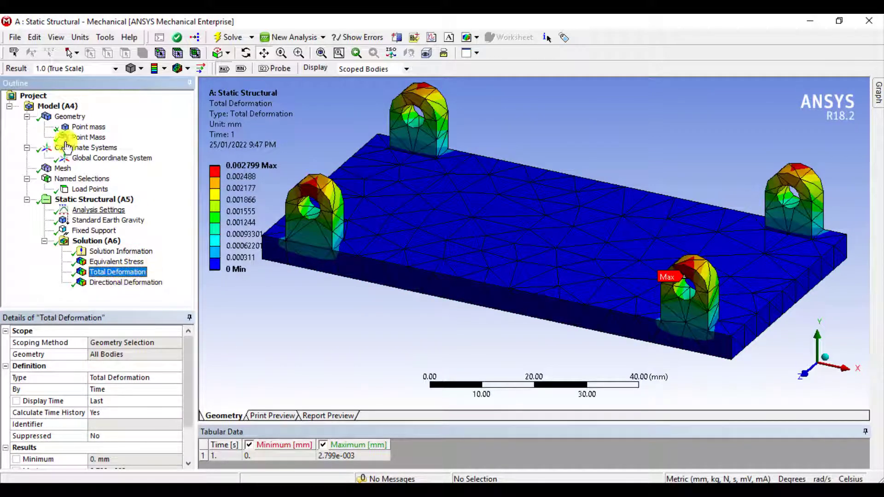
- Display the total deformation at 2.1e+003 (Auto Scale) and play its animation with 20 frames over 2 seconds
left_click(116, 69)
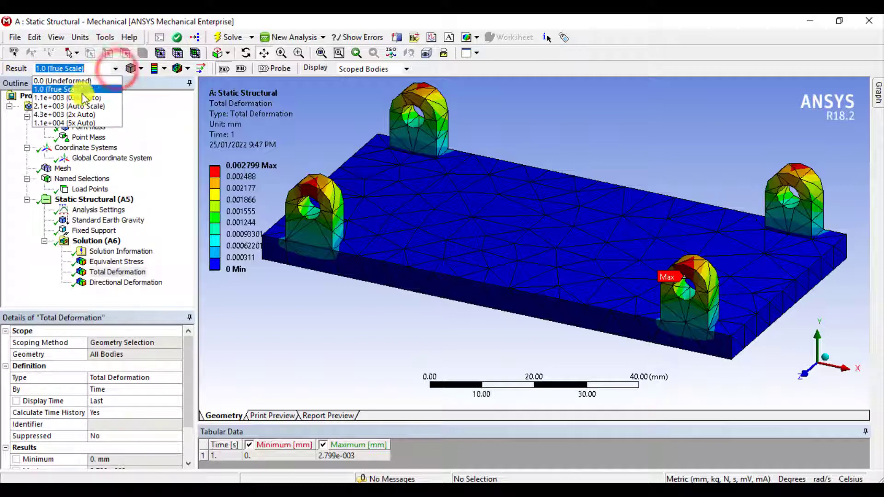
left_click(73, 106)
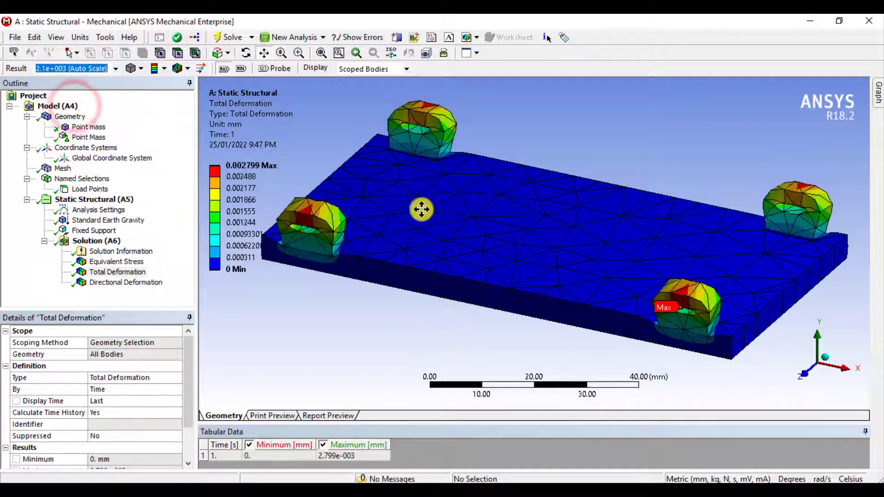
mouse_move(879, 94)
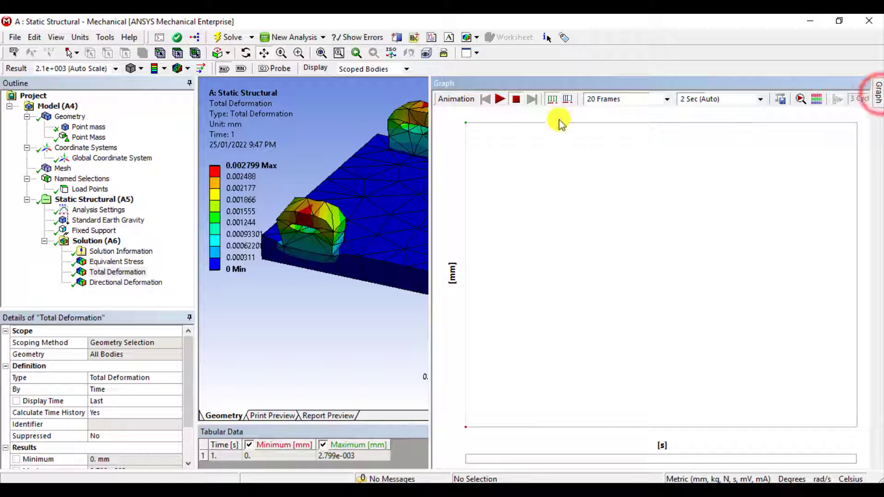
left_click(498, 99)
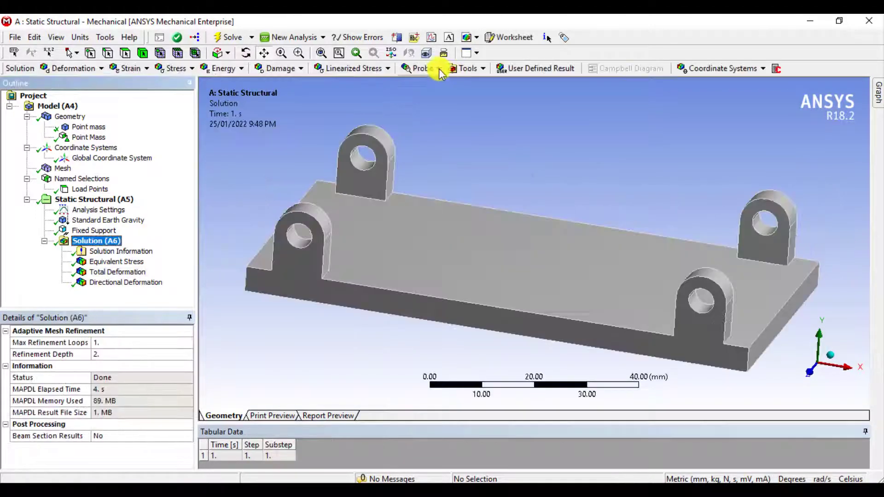
- Add a Max Equivalent Stress stress tool to the solution and evaluate its Safety Factor result
left_click(439, 69)
left_click(480, 70)
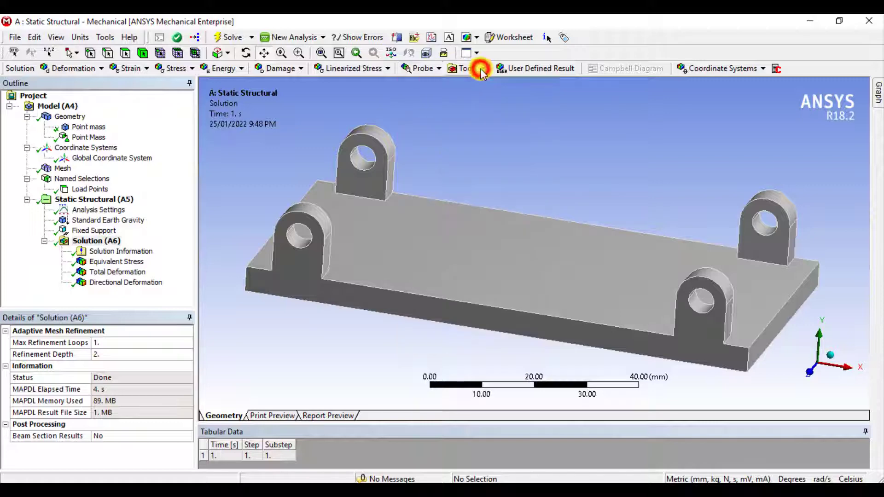
left_click(476, 81)
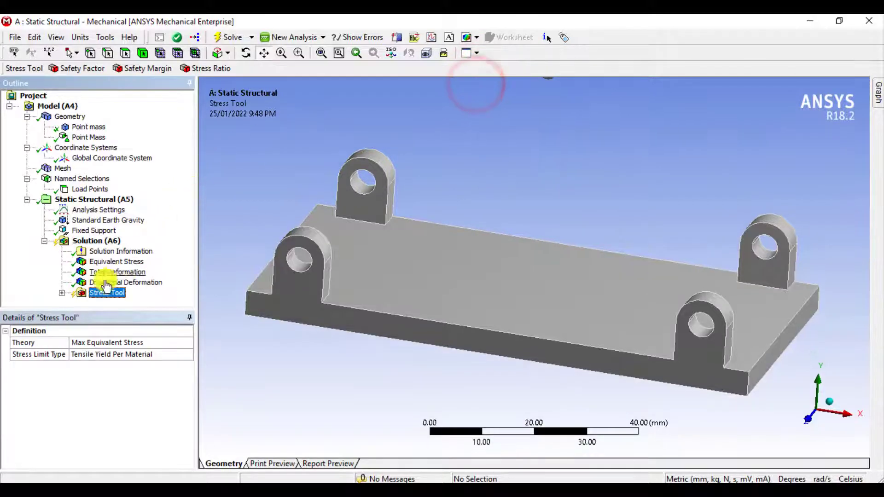
left_click(62, 293)
left_click(115, 293)
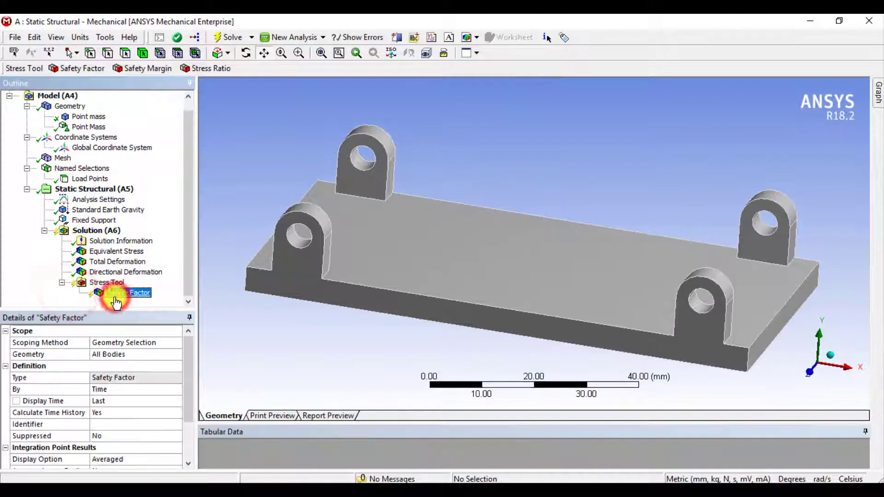
left_click(228, 37)
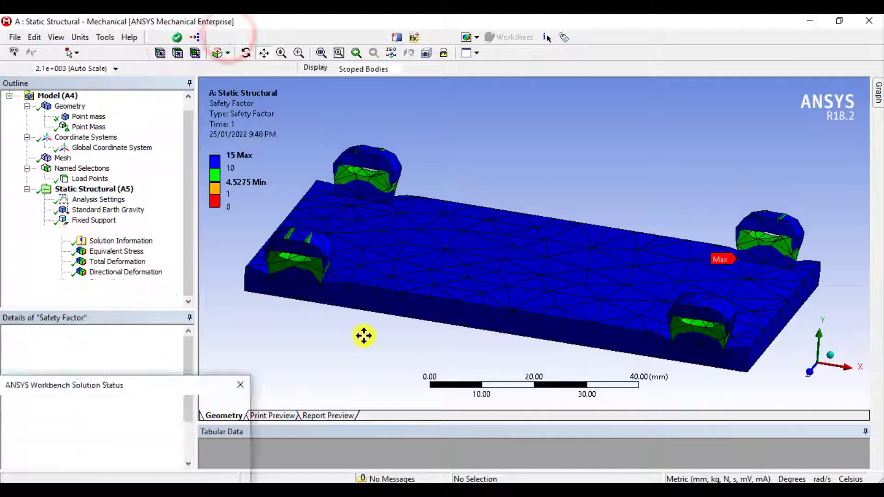
- Display the safety factor result at 1.1e+003 (0.5x Auto) deformation scale and examine it around the lugs
left_click(116, 69)
left_click(76, 90)
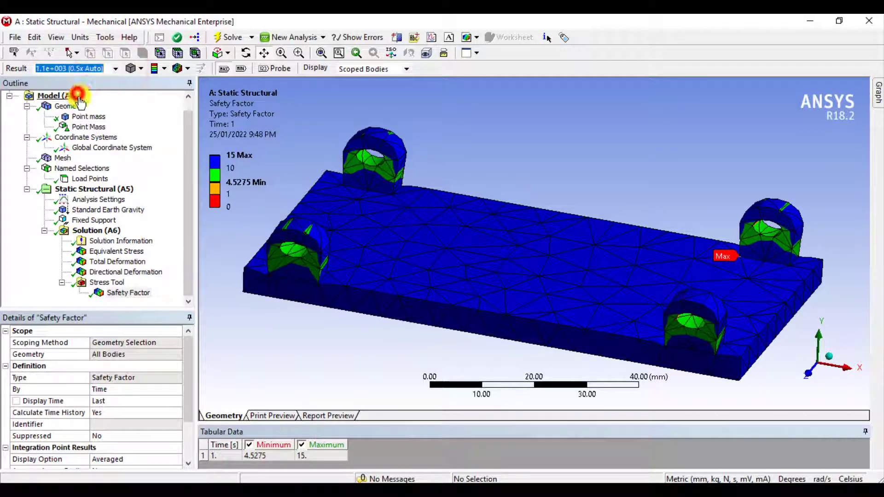
mouse_move(533, 178)
middle_mouse_down()
mouse_move(520, 193)
mouse_move(532, 168)
mouse_move(536, 176)
middle_mouse_up()
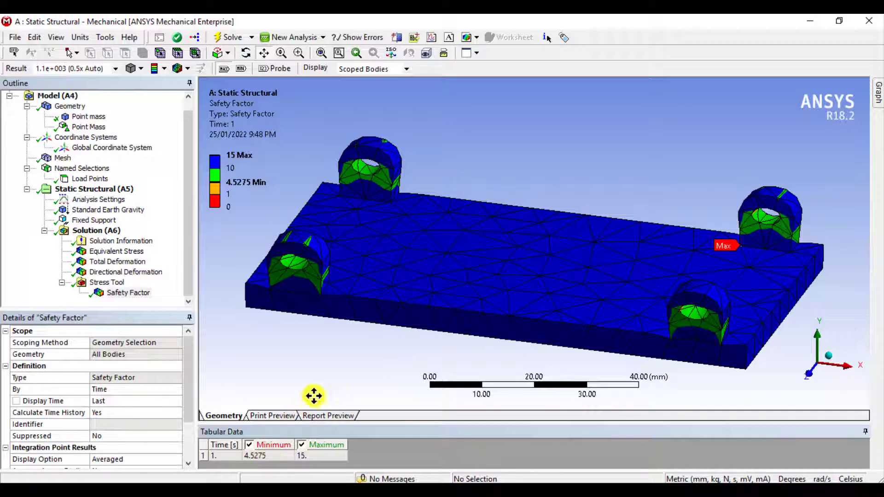
scroll(343, 359, "down", 1)
middle_click_drag(376, 340, 376, 347)
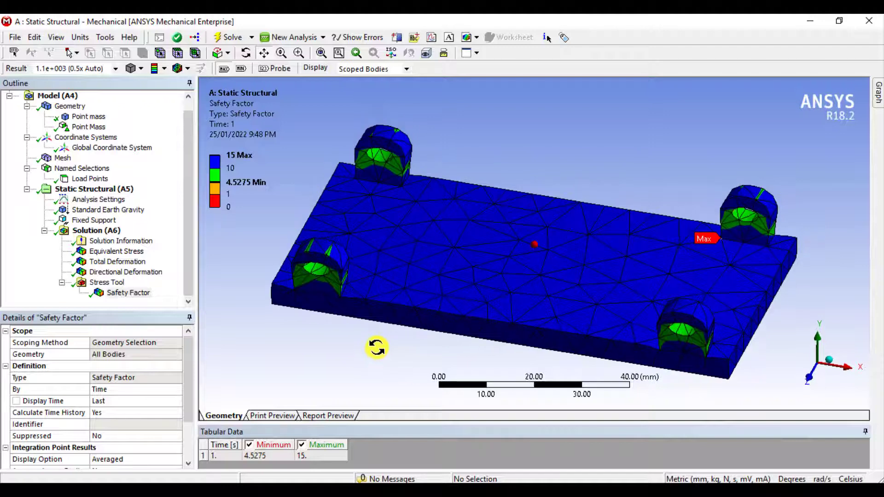
- Set the point mass's magnitude to 1000 kg and solve the static structural analysis again
left_click(88, 130)
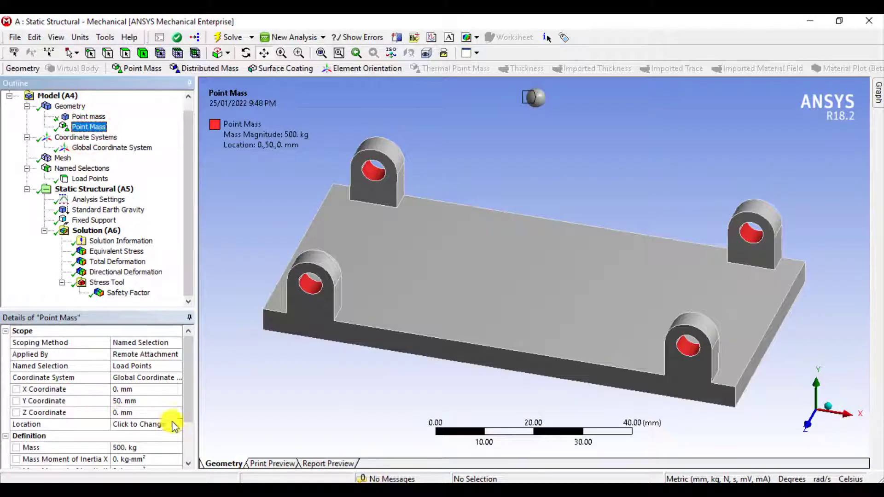
left_click(130, 449)
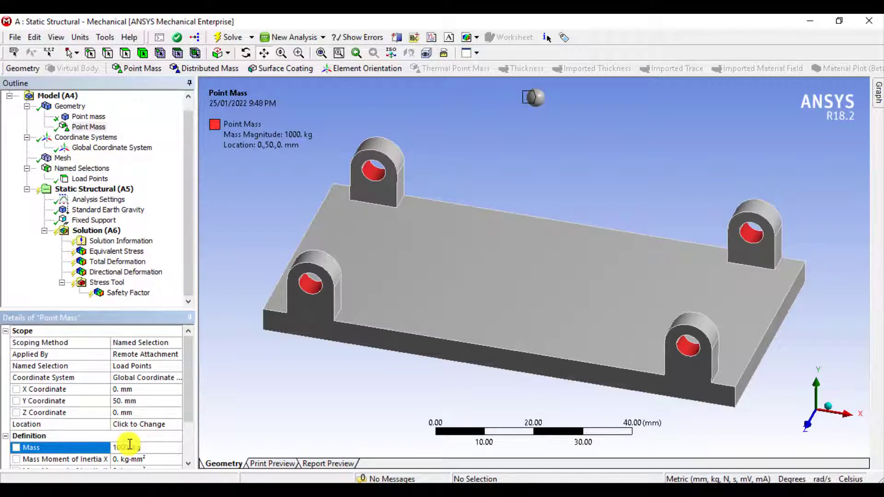
left_click(228, 37)
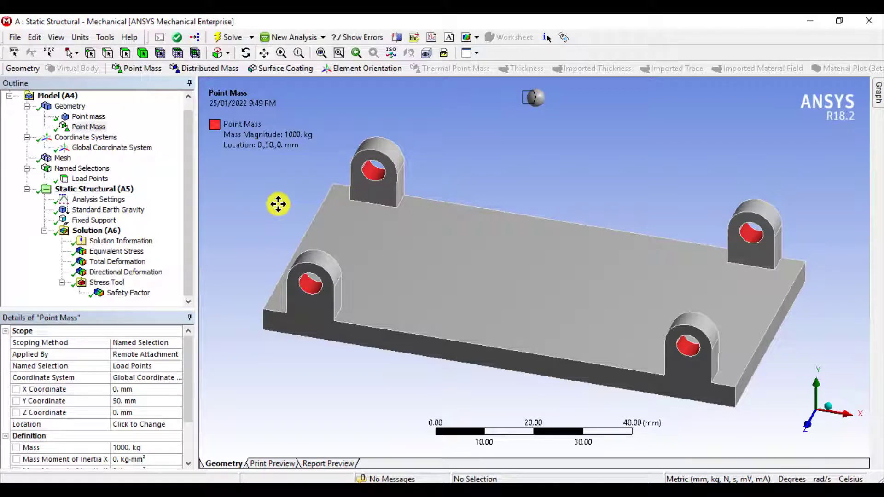
- Display the equivalent stress for the 1000 kg case at 1.0 (True Scale) and examine the total deformation at that scale
left_click(115, 251)
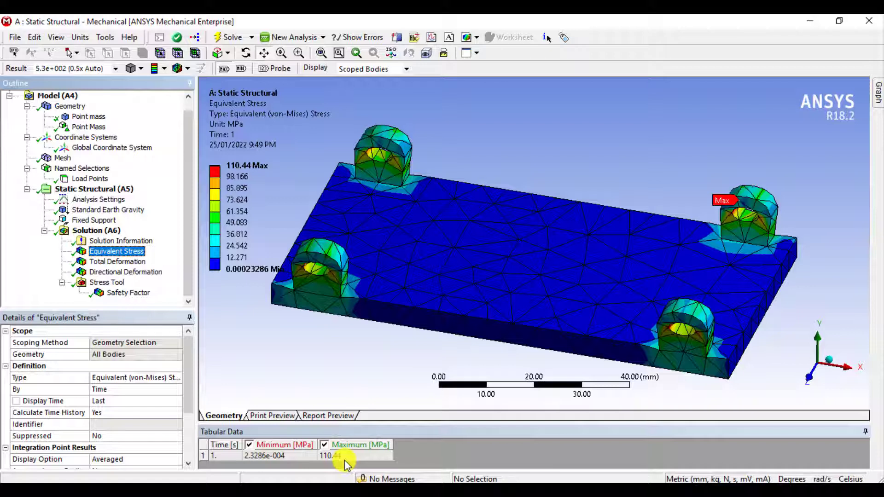
left_click(115, 69)
left_click(74, 90)
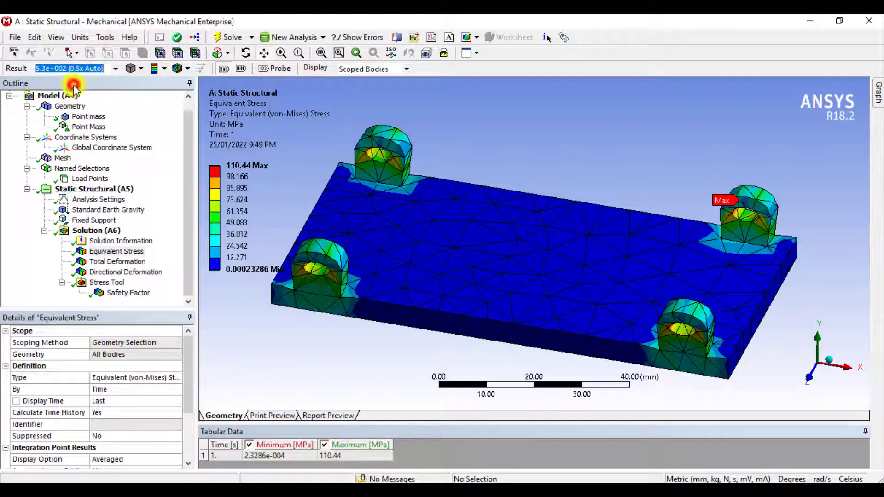
left_click(110, 262)
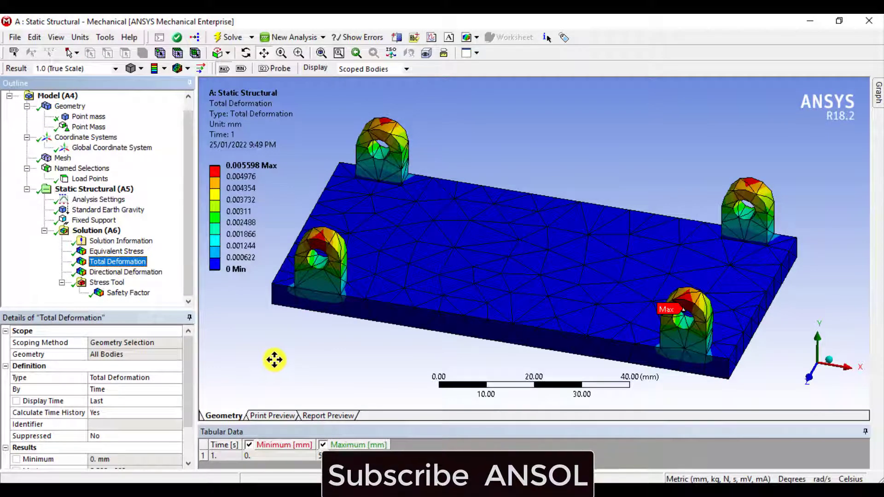
middle_click_drag(302, 355, 283, 350)
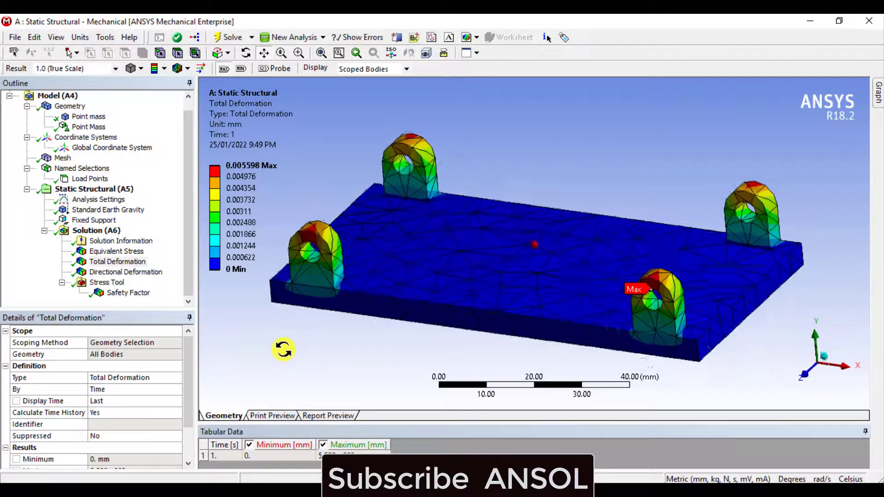
- Examine the Y-axis directional deformation and the safety factor results for the 1000 kg case around the lugs
left_click(138, 272)
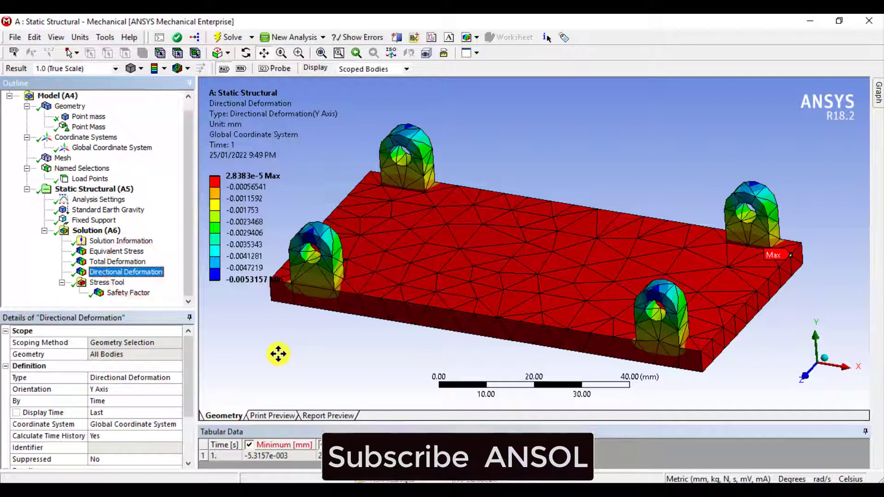
mouse_move(284, 354)
middle_mouse_down()
mouse_move(312, 347)
mouse_move(288, 358)
mouse_move(289, 351)
middle_mouse_up()
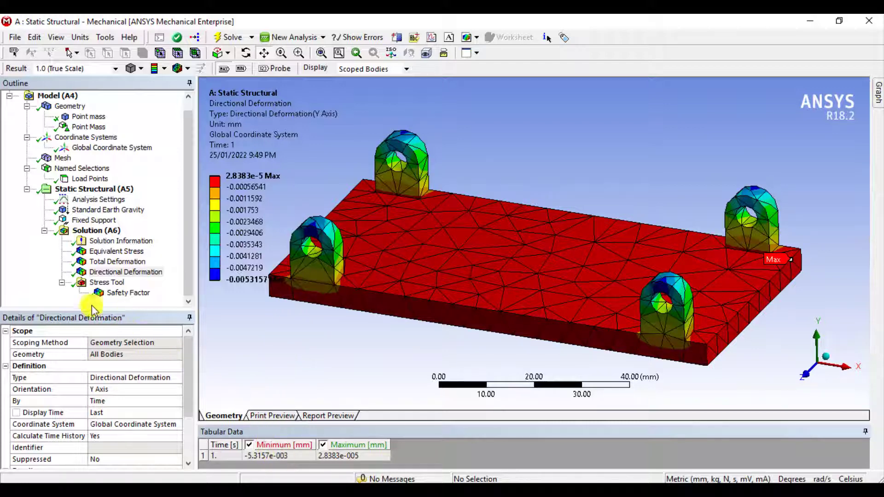
left_click(112, 295)
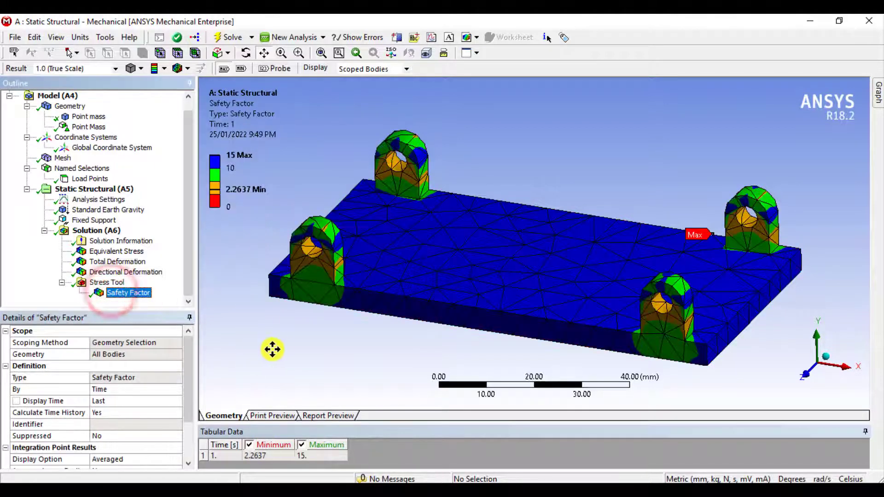
middle_click_drag(261, 345, 276, 358)
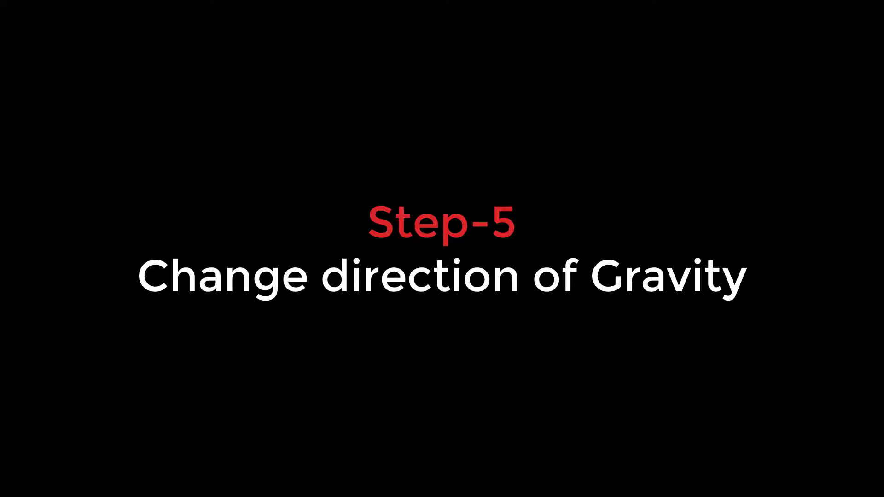
- Set the direction of the Standard Earth Gravity load to +Y Direction
left_click(272, 358)
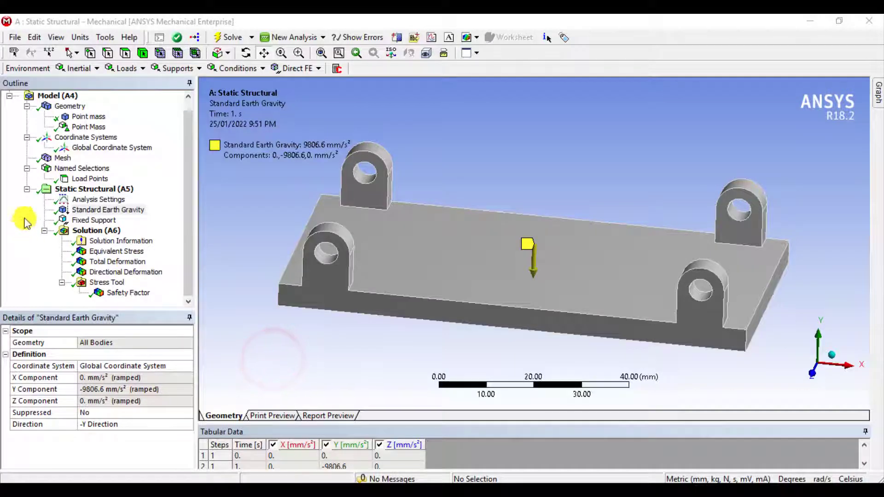
left_click(82, 188)
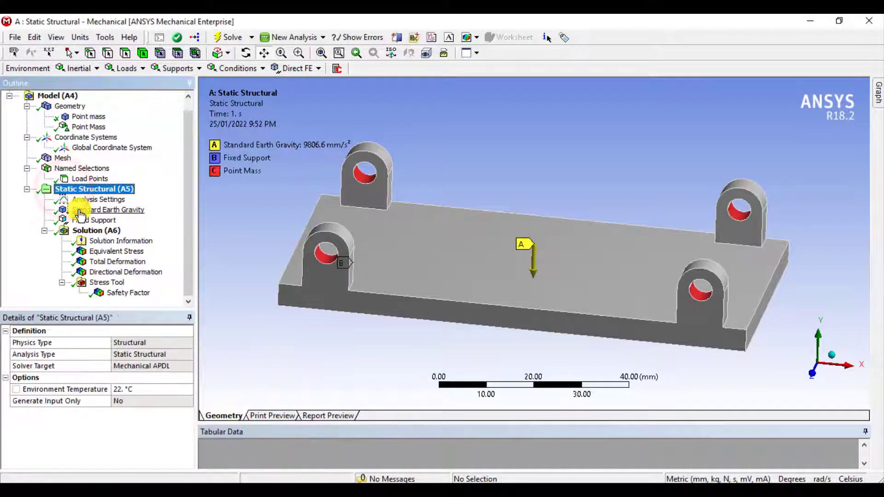
left_click(80, 211)
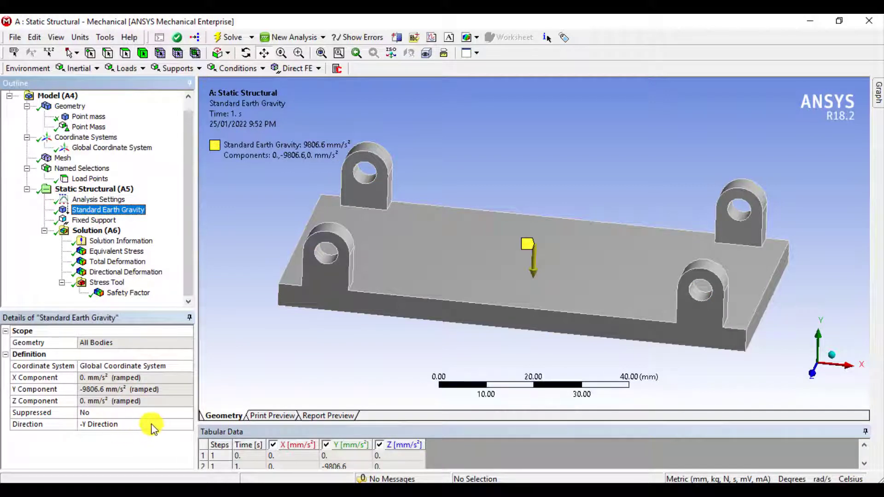
left_click(152, 425)
left_click(187, 423)
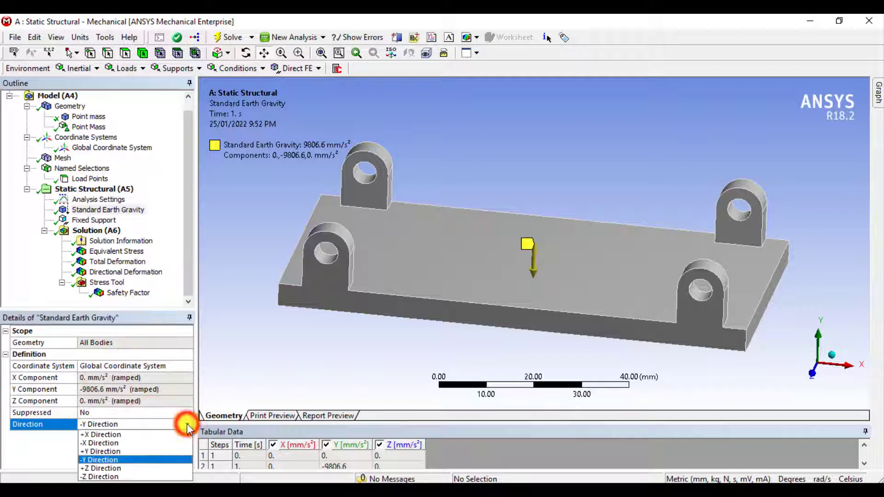
left_click(118, 452)
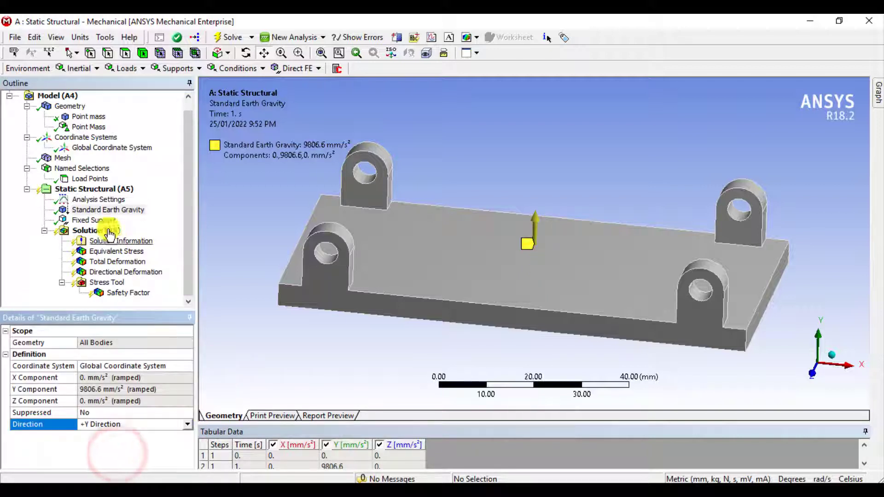
- Check the static structural loads and the point mass above the plate, and solve the analysis with the reversed gravity
left_click(101, 189)
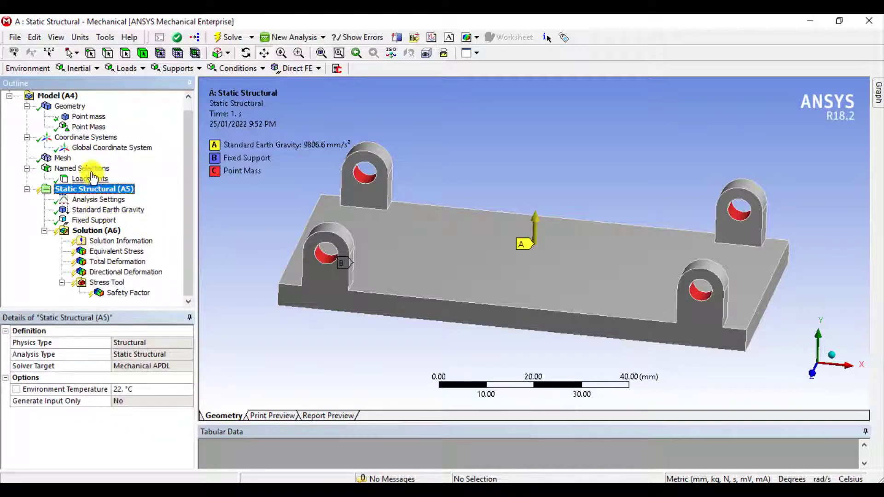
left_click(86, 128)
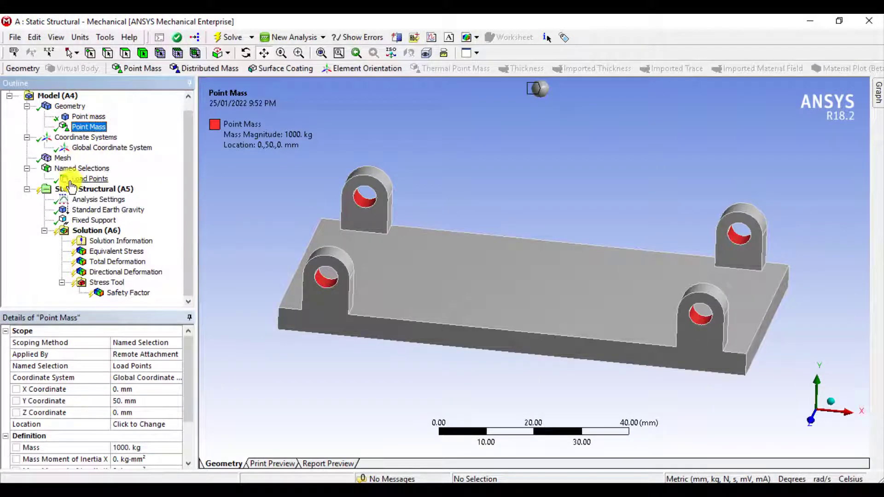
left_click(71, 193)
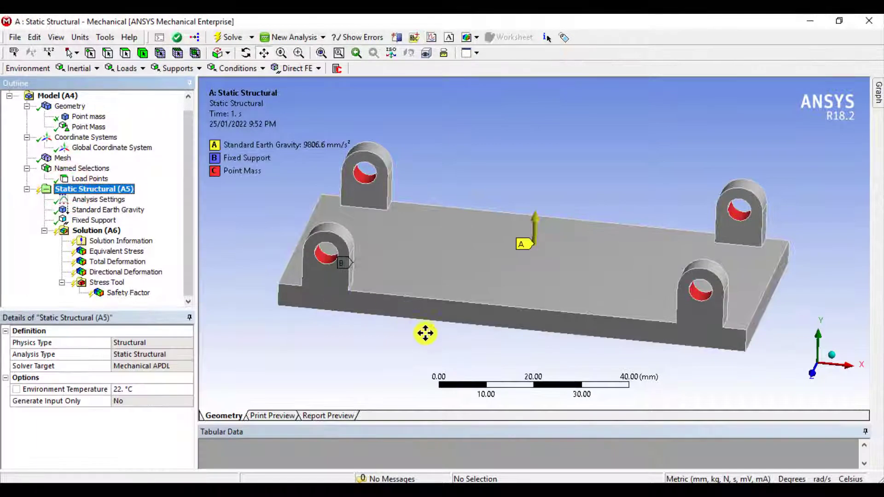
scroll(424, 332, "up", 2)
scroll(427, 334, "down", 2)
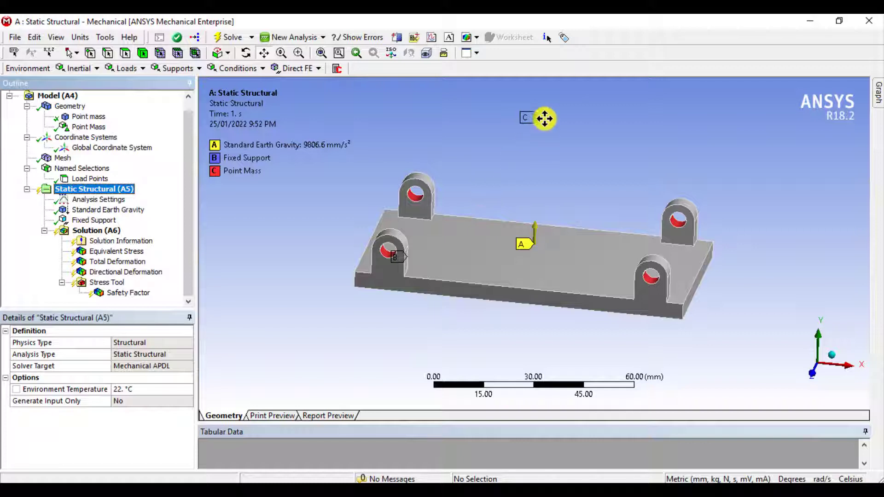
scroll(529, 106, "up", 2)
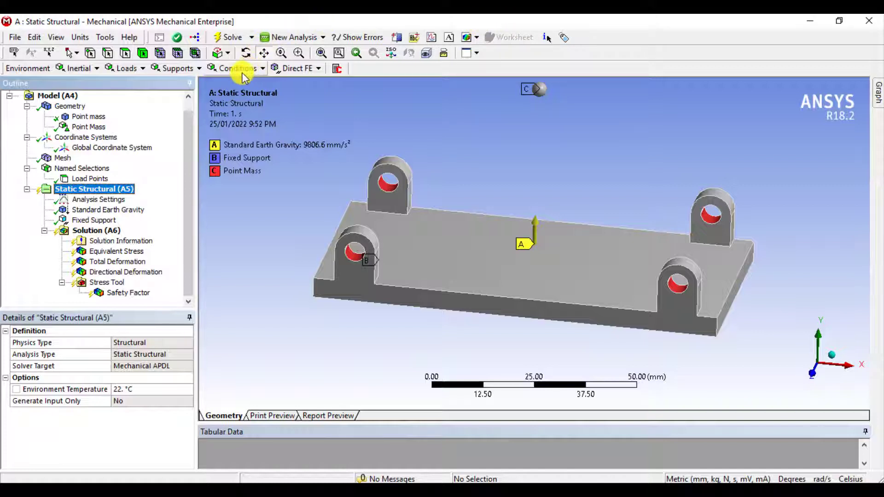
left_click(230, 38)
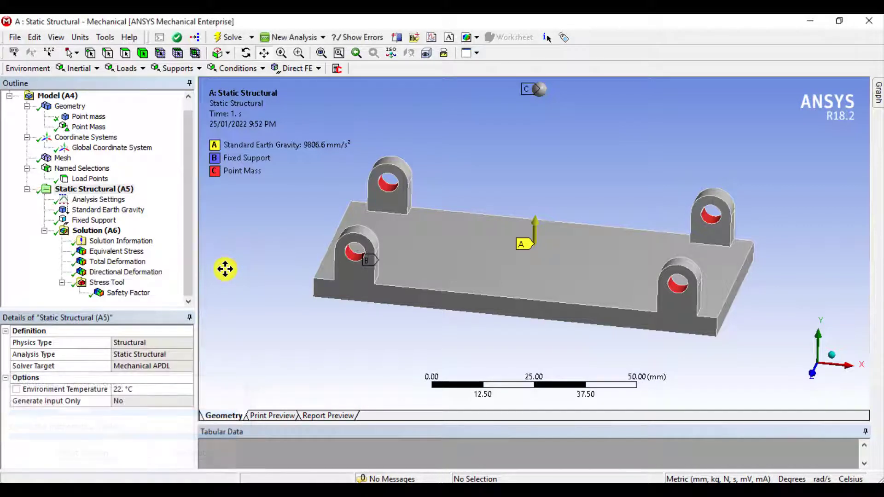
- Display the equivalent stress under upward gravity and play the animation of the total deformation
left_click(117, 251)
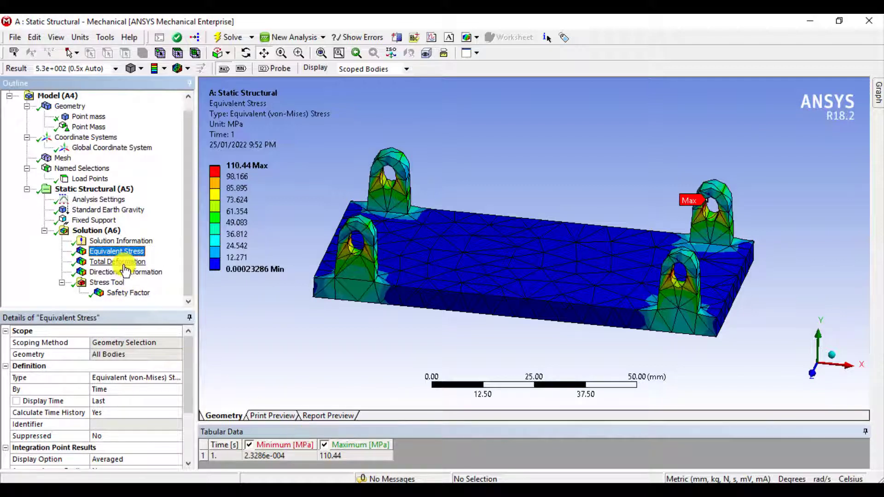
left_click(118, 262)
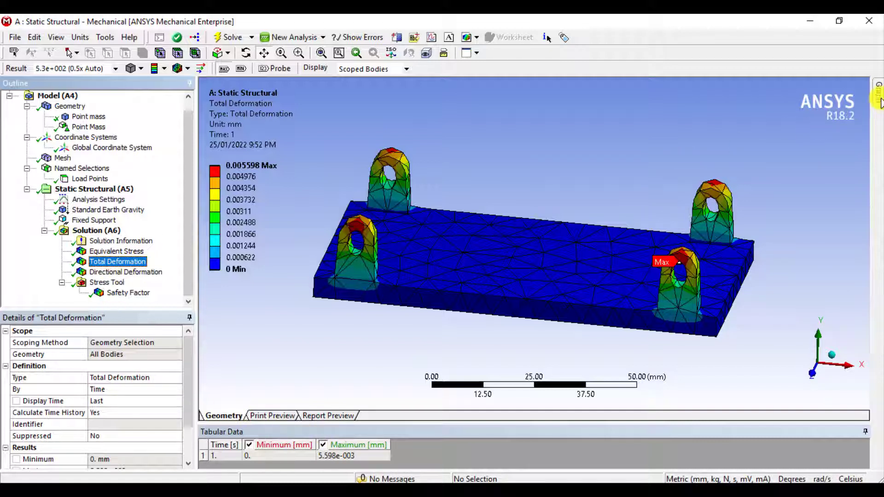
mouse_move(877, 99)
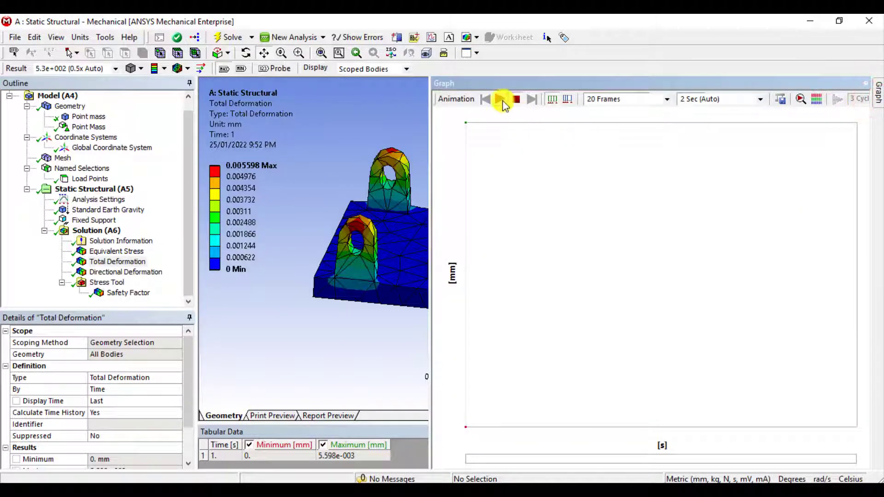
left_click(503, 100)
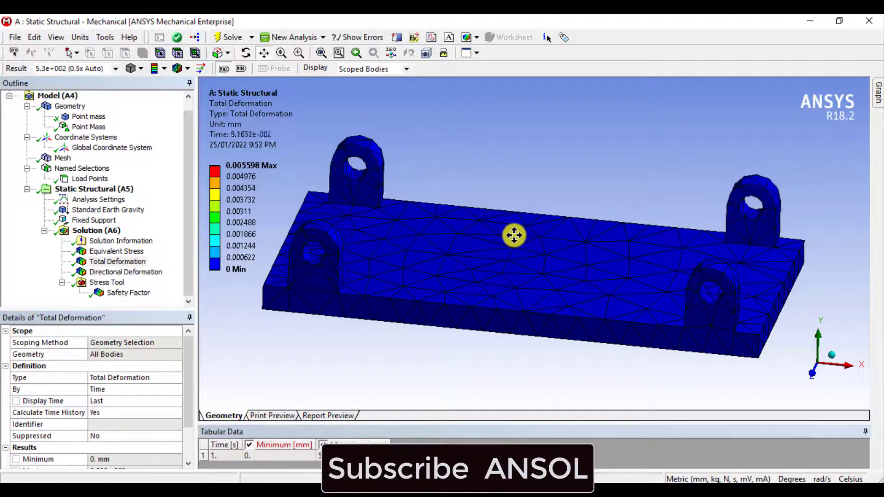
- Review the directional deformation, safety factor and equivalent stress results for the upward gravity case
left_click(126, 271)
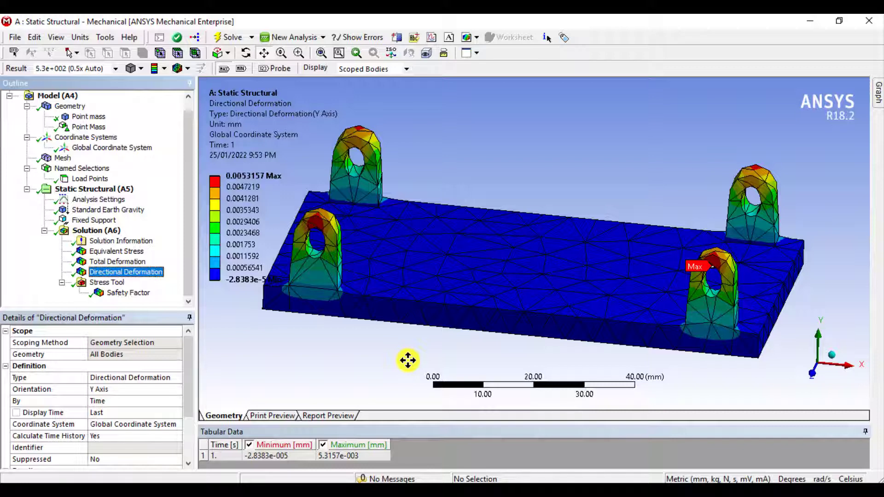
left_click(115, 294)
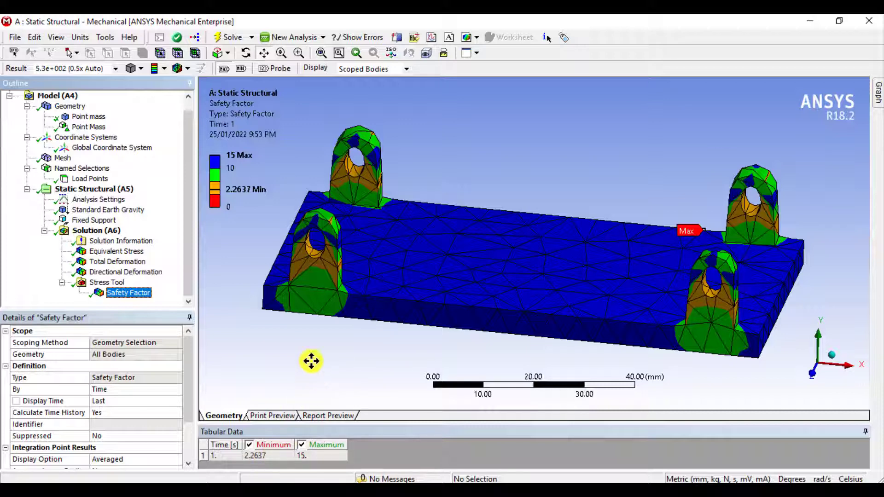
left_click(121, 252)
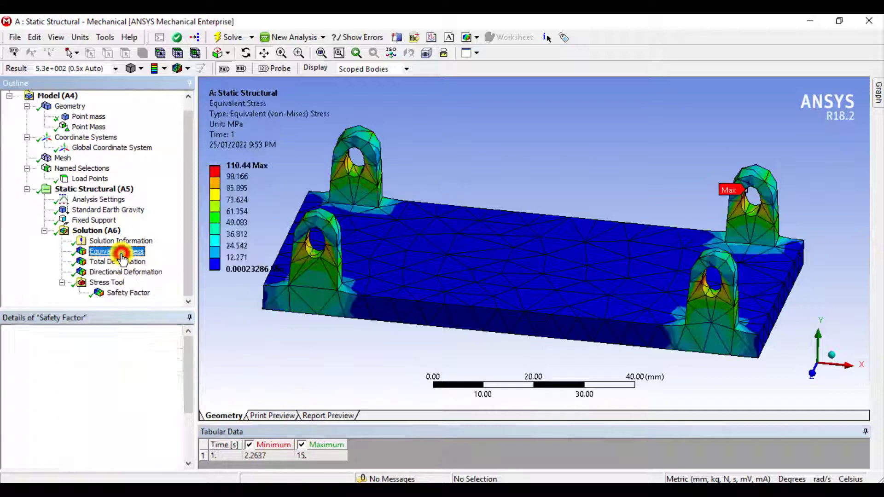